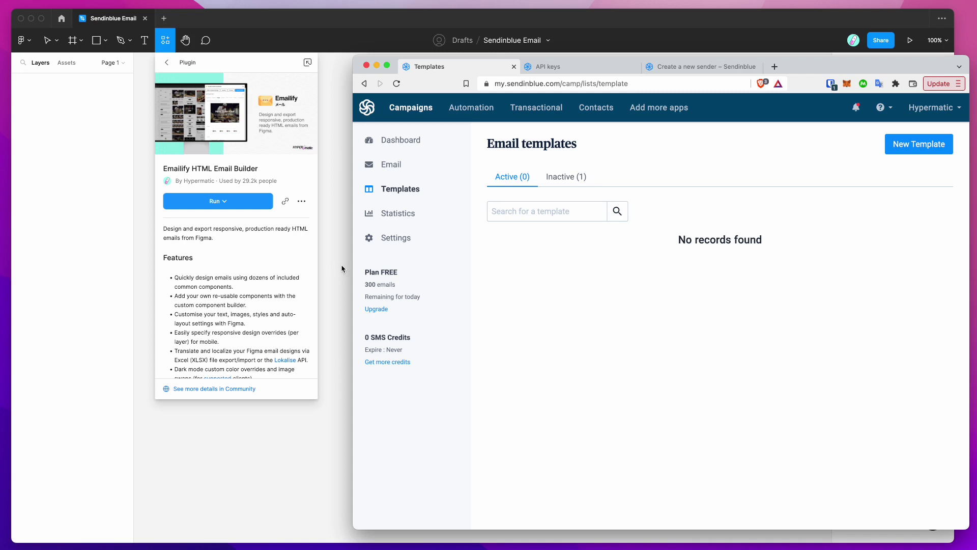
Step: Bring the Figma Sendinblue Email design file back to the front
{"action": "left_click", "coordinate": [359, 23]}
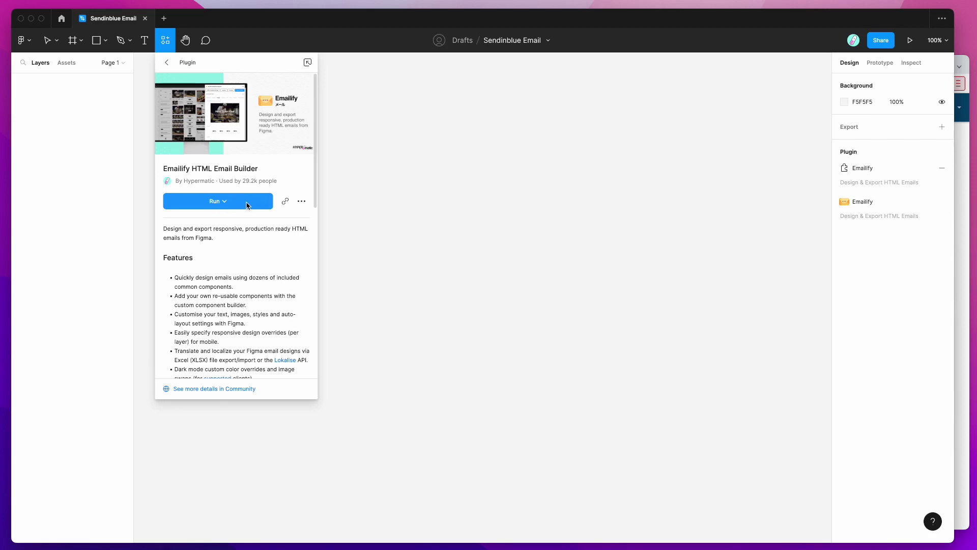
Step: Close the Emailify HTML Email Builder plugin details page, keeping the plugin installed
{"action": "left_click", "coordinate": [301, 204]}
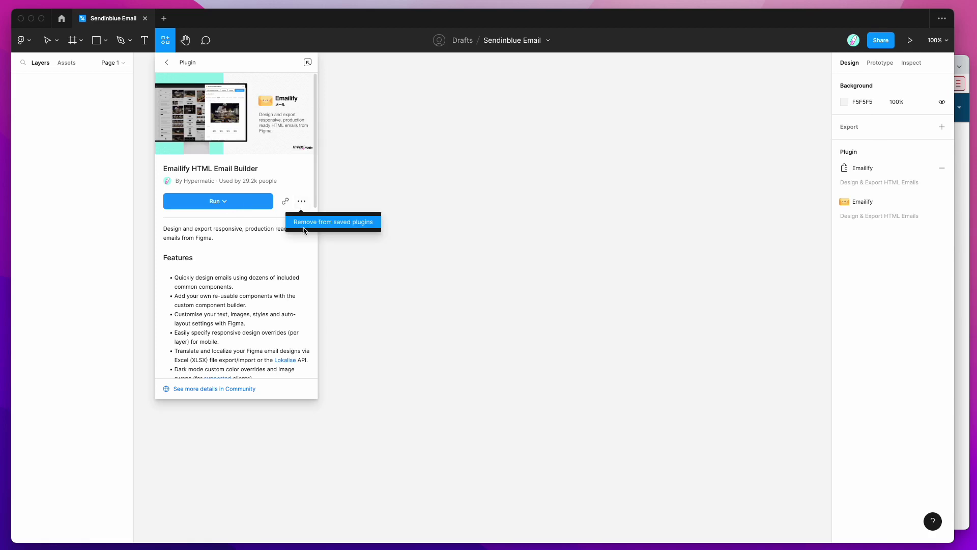
{"action": "left_click", "coordinate": [293, 170]}
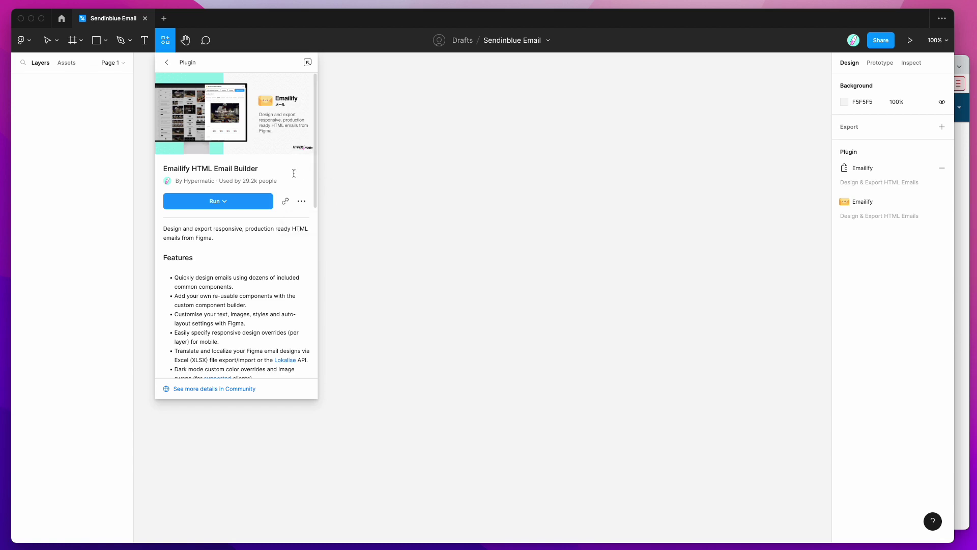
{"action": "left_click", "coordinate": [392, 159]}
Step: Launch Emailify HTML Email Builder from the canvas menu's Plugins > Saved plugins
{"action": "right_click", "coordinate": [392, 158]}
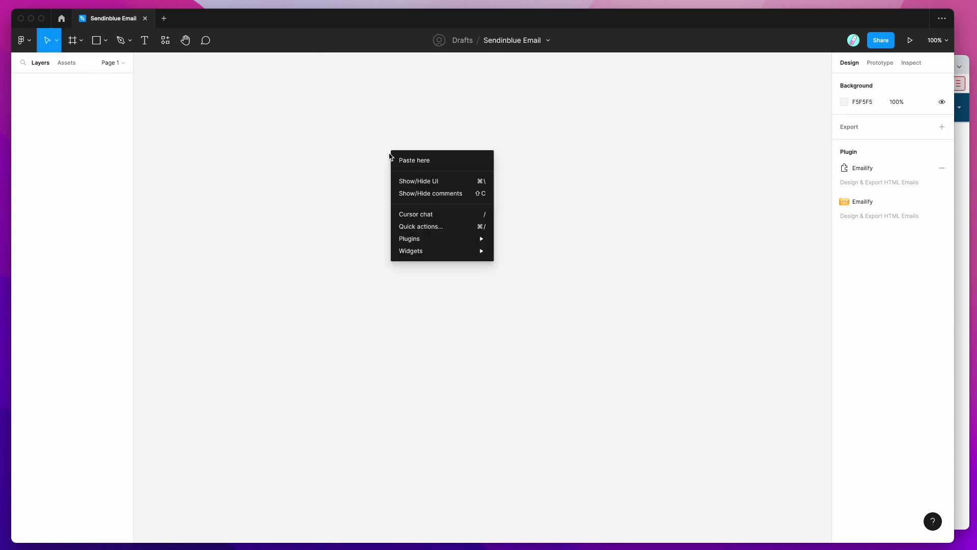
{"action": "mouse_move", "coordinate": [432, 238]}
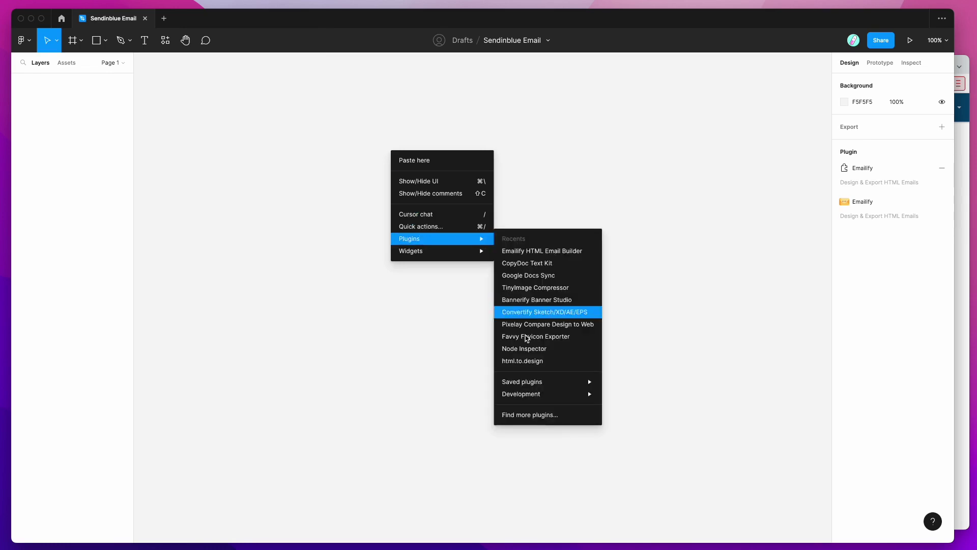
{"action": "mouse_move", "coordinate": [541, 382]}
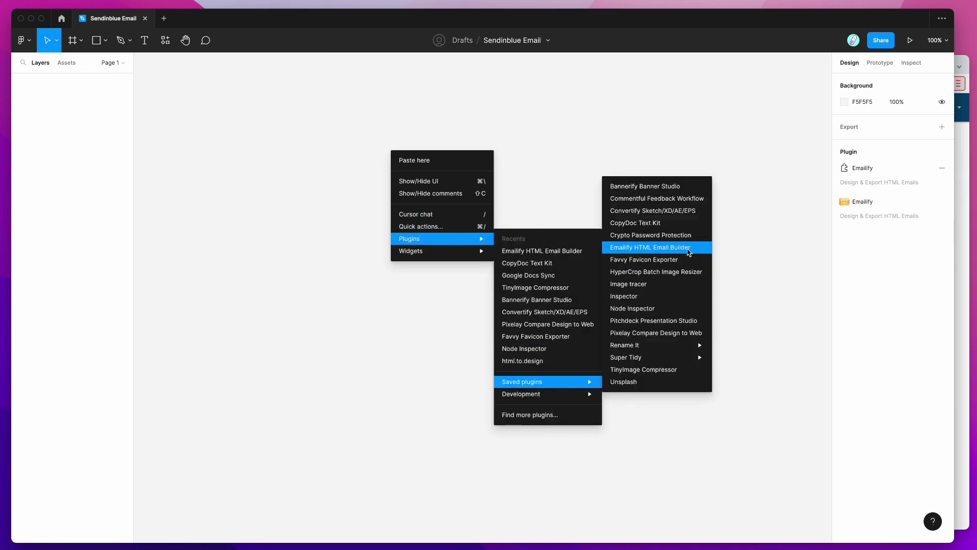
{"action": "left_click", "coordinate": [665, 252]}
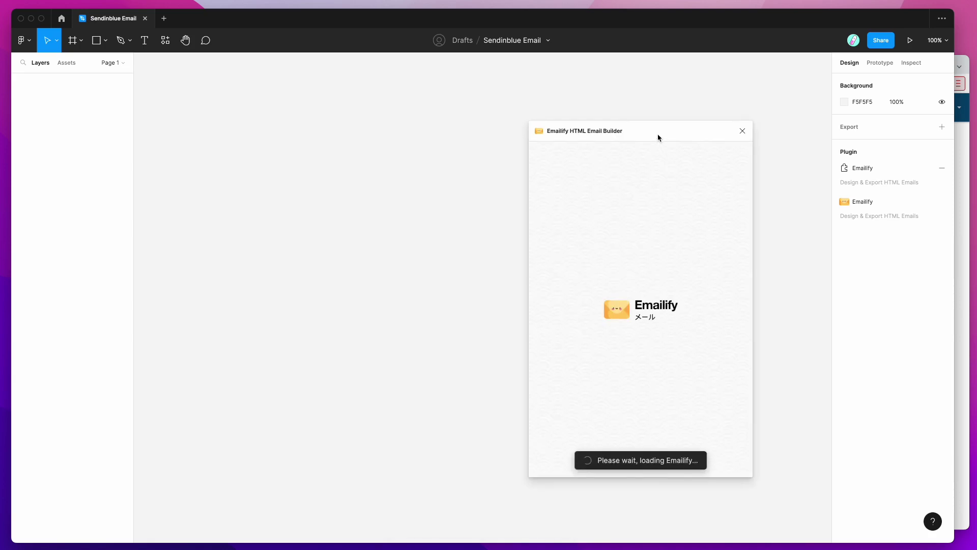
Step: Add a new Emailify email container named 'Template Sendinblue Test'
{"action": "left_click_drag", "start_coordinate": [658, 136], "coordinate": [697, 107]}
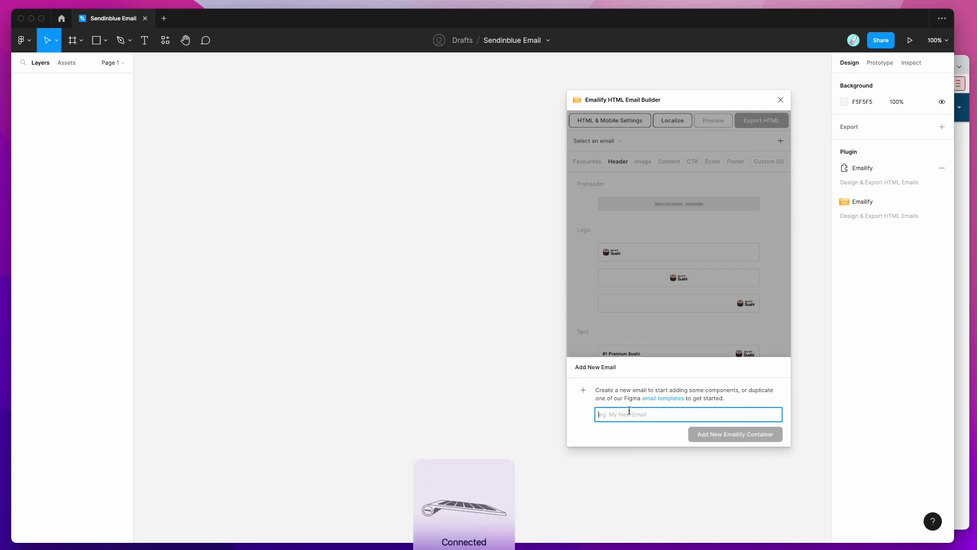
{"action": "type", "text": "Test"}
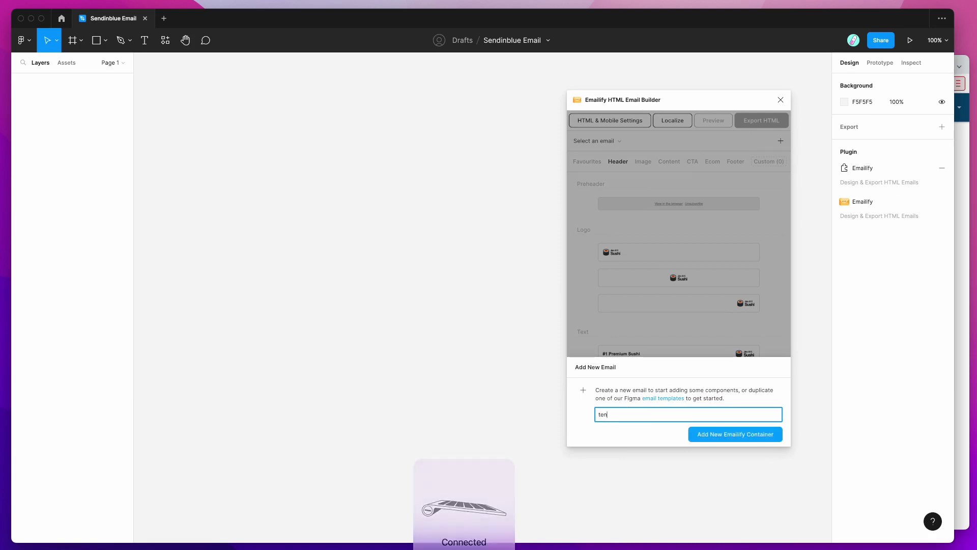
{"action": "key", "text": "BackSpace"}
{"action": "key", "text": "BackSpace"}
{"action": "key", "text": "BackSpace"}
{"action": "key", "text": "BackSpace"}
{"action": "type", "text": "Template S"}
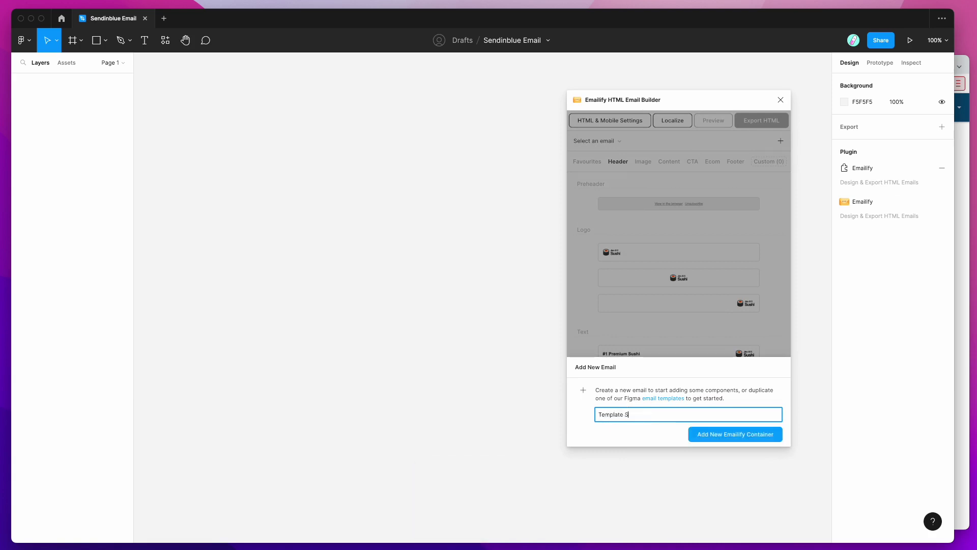
{"action": "type", "text": "endinblue Test"}
{"action": "left_click", "coordinate": [729, 438]}
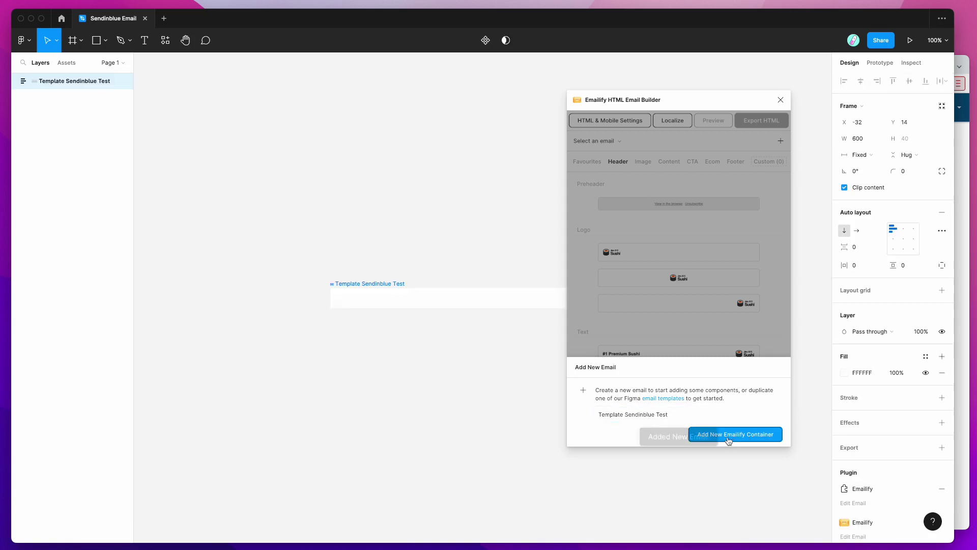
{"action": "left_click_drag", "start_coordinate": [670, 107], "coordinate": [692, 123]}
Step: Add a Logo Center row to the top of the email
{"action": "scroll", "coordinate": [531, 157], "scroll_direction": "right", "scroll_amount": 3}
{"action": "scroll", "coordinate": [531, 156], "scroll_direction": "down", "scroll_amount": 2}
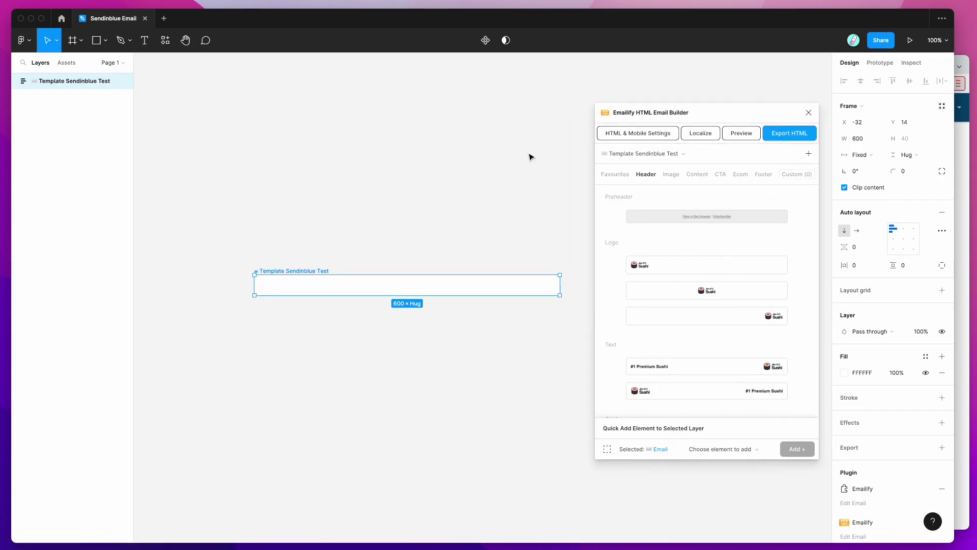
{"action": "scroll", "coordinate": [531, 156], "scroll_direction": "down", "scroll_amount": 2}
{"action": "scroll", "coordinate": [531, 156], "scroll_direction": "right", "scroll_amount": 1}
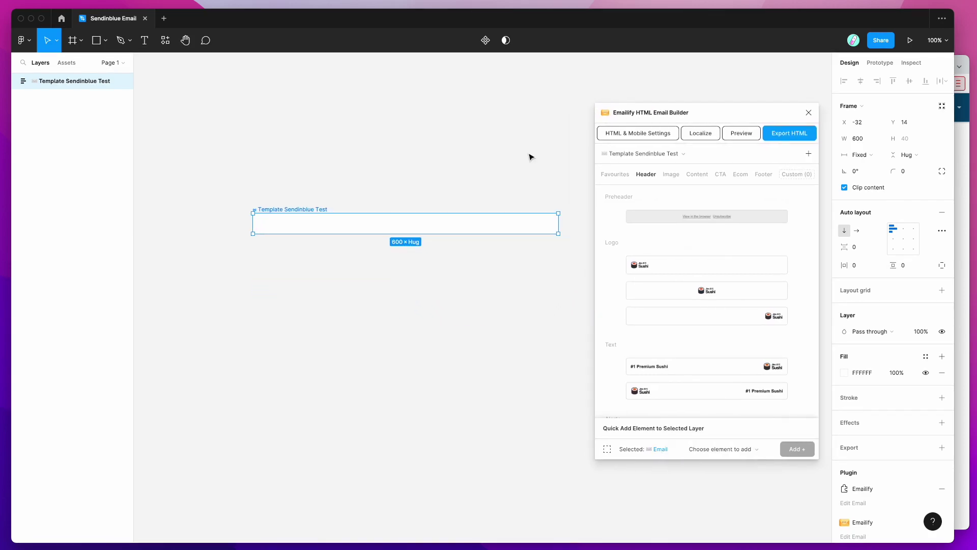
{"action": "left_click_drag", "start_coordinate": [702, 116], "coordinate": [685, 120]}
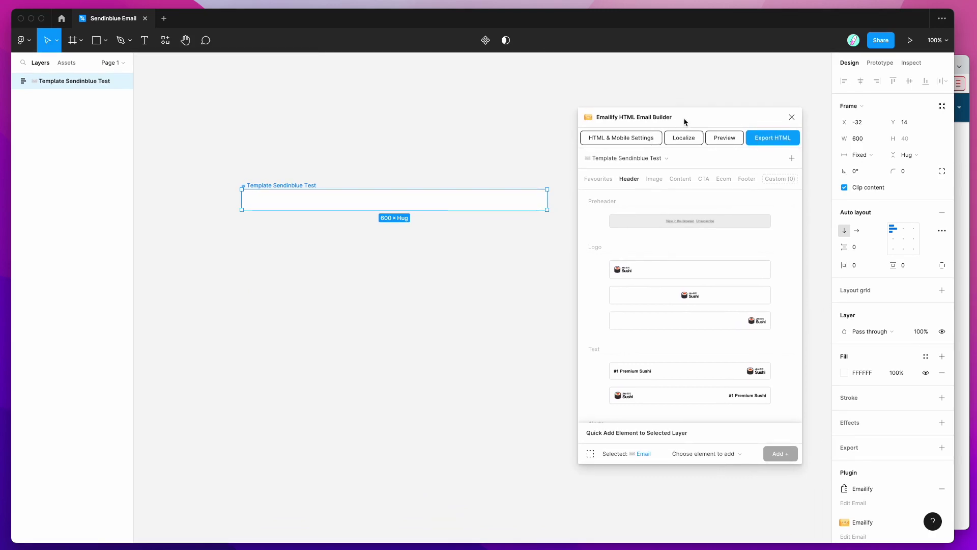
{"action": "scroll", "coordinate": [499, 126], "scroll_direction": "down", "scroll_amount": 1}
{"action": "scroll", "coordinate": [499, 125], "scroll_direction": "right", "scroll_amount": 1}
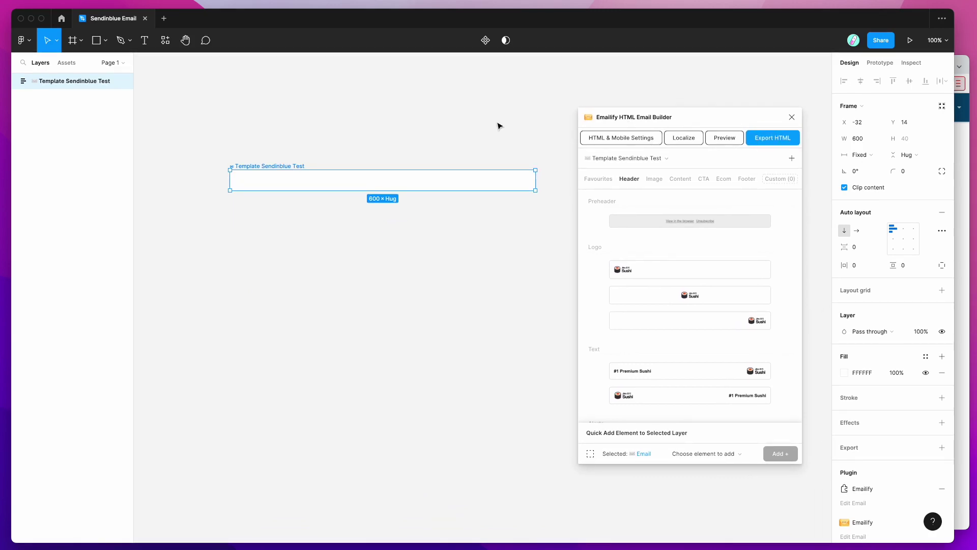
{"action": "scroll", "coordinate": [499, 126], "scroll_direction": "down", "scroll_amount": 1}
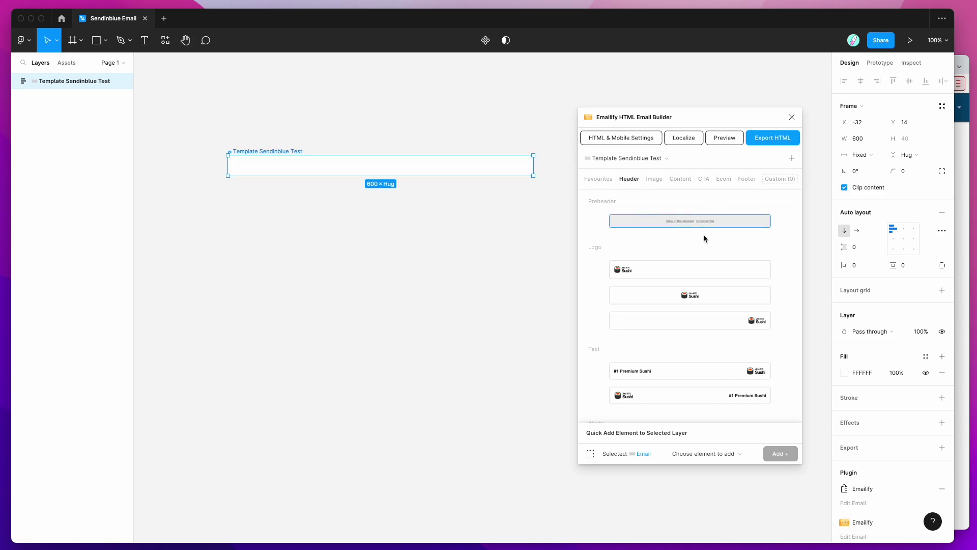
{"action": "left_click", "coordinate": [690, 294]}
Step: Add a Title/Paragraph block and a Full Width Background Image hero placed above it
{"action": "left_click", "coordinate": [680, 178]}
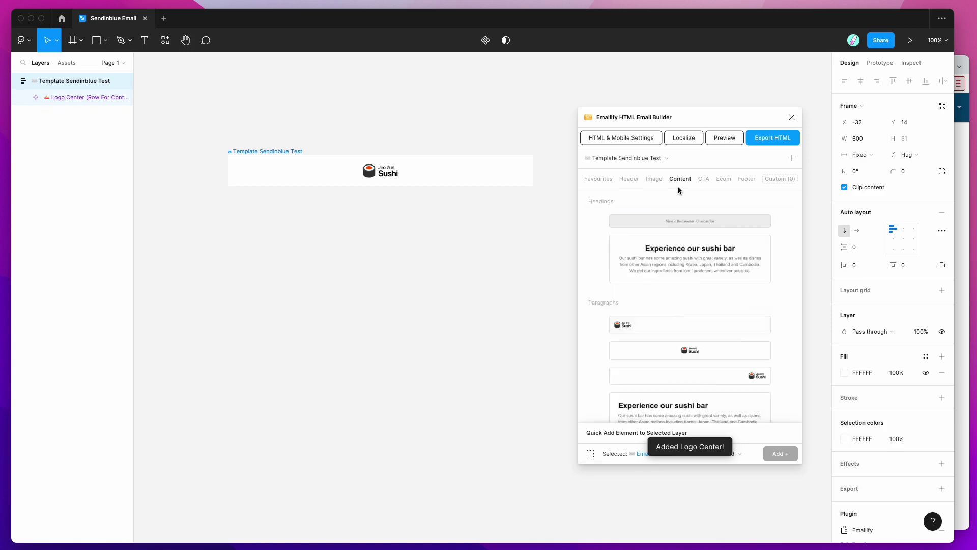
{"action": "scroll", "coordinate": [676, 255], "scroll_direction": "down", "scroll_amount": 1}
{"action": "left_click", "coordinate": [676, 279]}
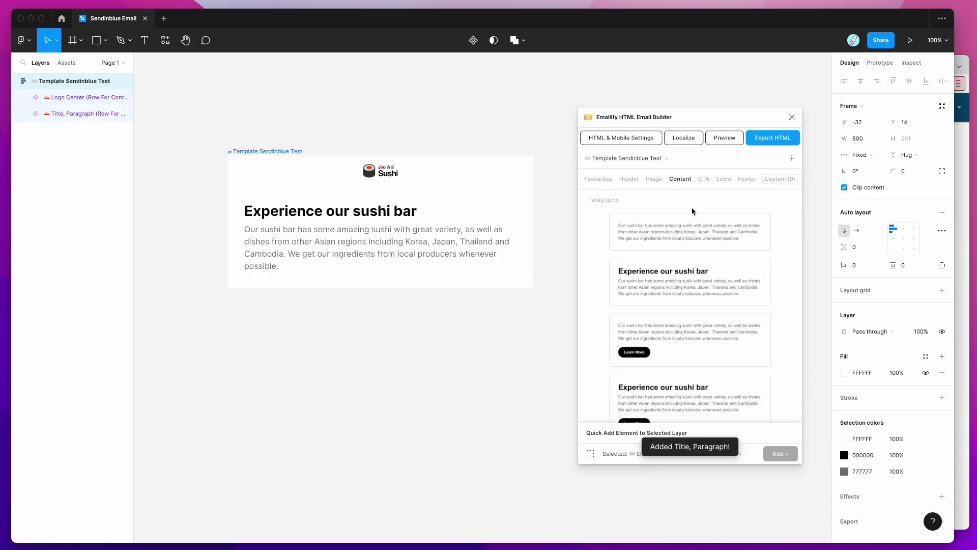
{"action": "left_click", "coordinate": [654, 178]}
{"action": "scroll", "coordinate": [661, 241], "scroll_direction": "down", "scroll_amount": 2}
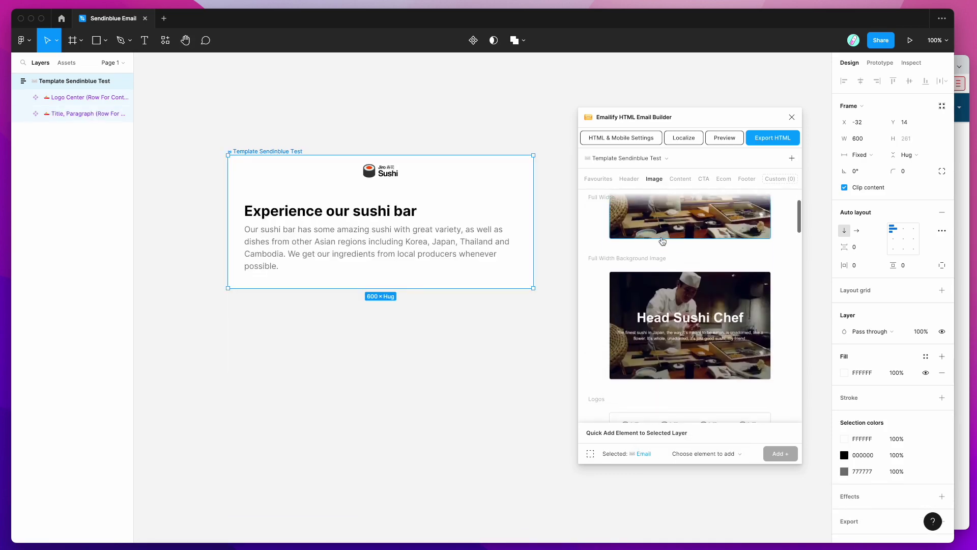
{"action": "left_click", "coordinate": [682, 310]}
{"action": "left_click_drag", "start_coordinate": [440, 314], "coordinate": [433, 238]}
Step: Add the Footer Minimal company footer to the email and deselect the hero
{"action": "scroll", "coordinate": [433, 238], "scroll_direction": "down", "scroll_amount": 4}
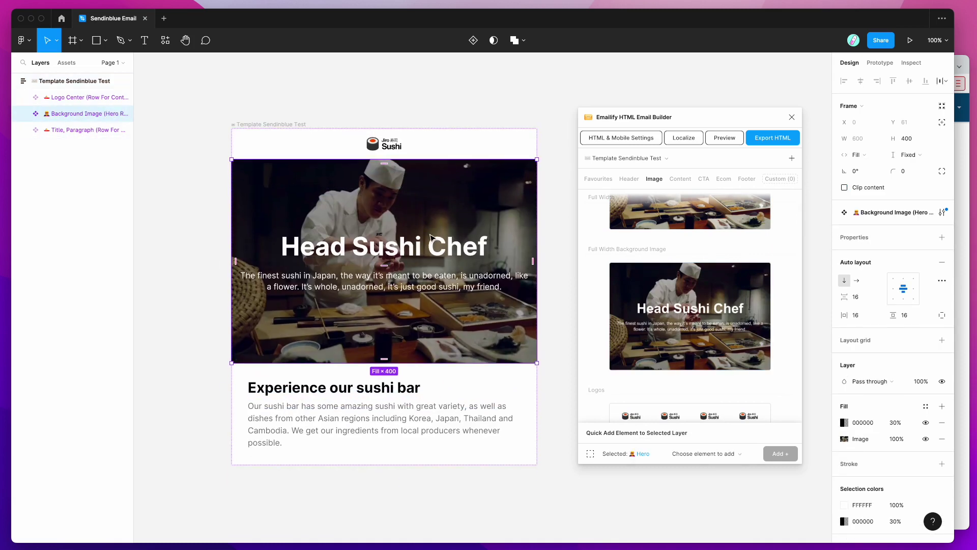
{"action": "left_click", "coordinate": [746, 179]}
{"action": "scroll", "coordinate": [726, 322], "scroll_direction": "down", "scroll_amount": 10}
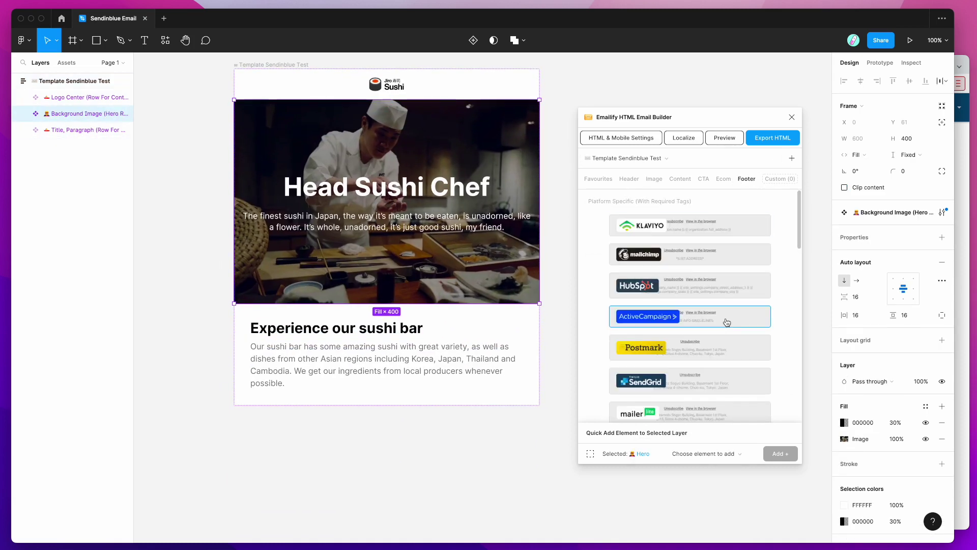
{"action": "scroll", "coordinate": [727, 322], "scroll_direction": "down", "scroll_amount": 10}
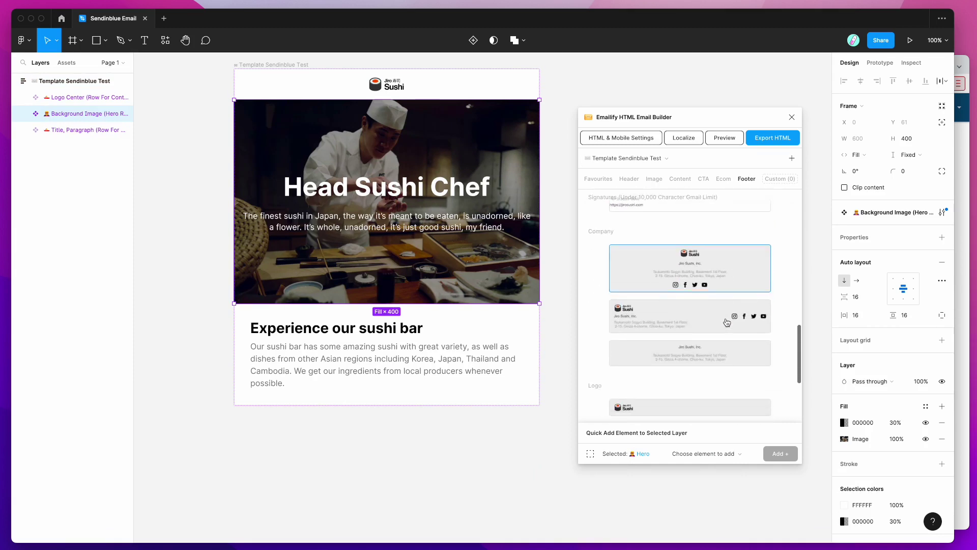
{"action": "left_click", "coordinate": [664, 283]}
{"action": "scroll", "coordinate": [526, 239], "scroll_direction": "up", "scroll_amount": 2}
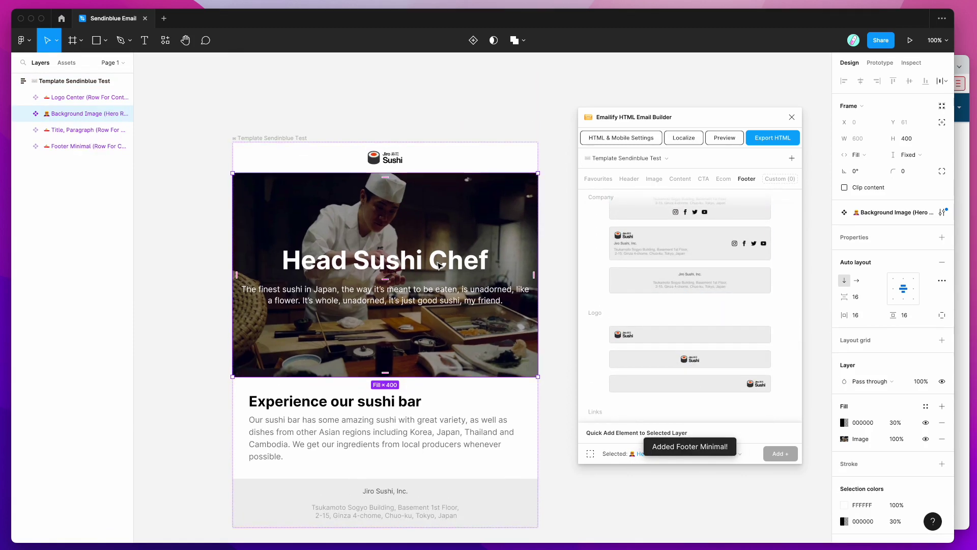
{"action": "left_click", "coordinate": [527, 239]}
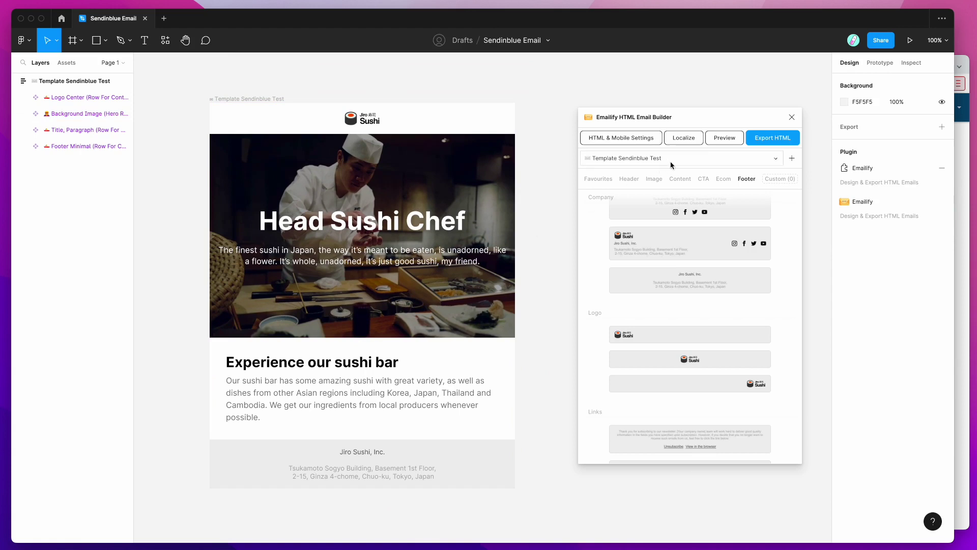
Step: Preview the finished sushi email in Emailify at Desktop width
{"action": "left_click", "coordinate": [733, 141]}
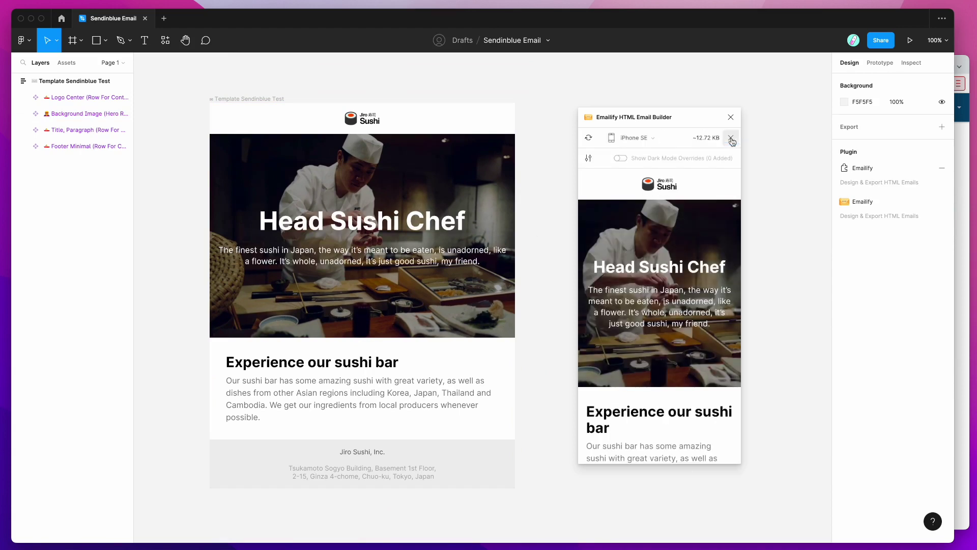
{"action": "triple_click", "coordinate": [636, 251]}
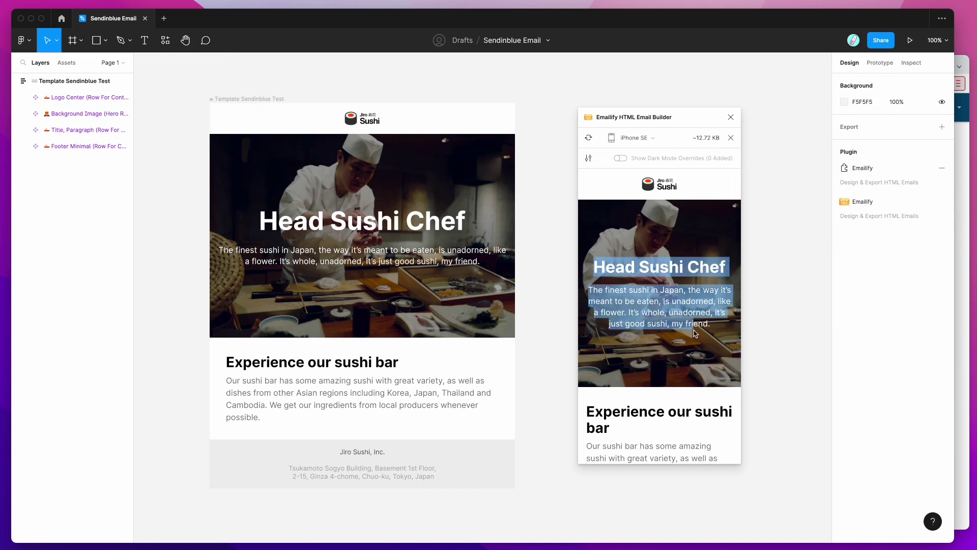
{"action": "left_click", "coordinate": [634, 137]}
{"action": "left_click", "coordinate": [641, 170]}
Step: Switch the preview to iPhone 12 size and select the Head Sushi Chef heading
{"action": "left_click_drag", "start_coordinate": [663, 121], "coordinate": [628, 105]}
{"action": "triple_click", "coordinate": [642, 257]}
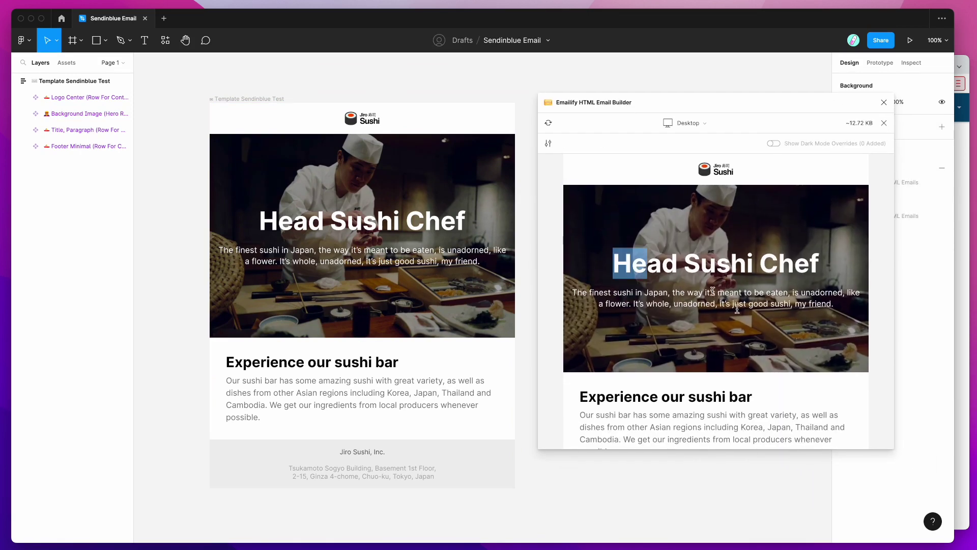
{"action": "scroll", "coordinate": [803, 375], "scroll_direction": "down", "scroll_amount": 3}
{"action": "scroll", "coordinate": [746, 306], "scroll_direction": "up", "scroll_amount": 3}
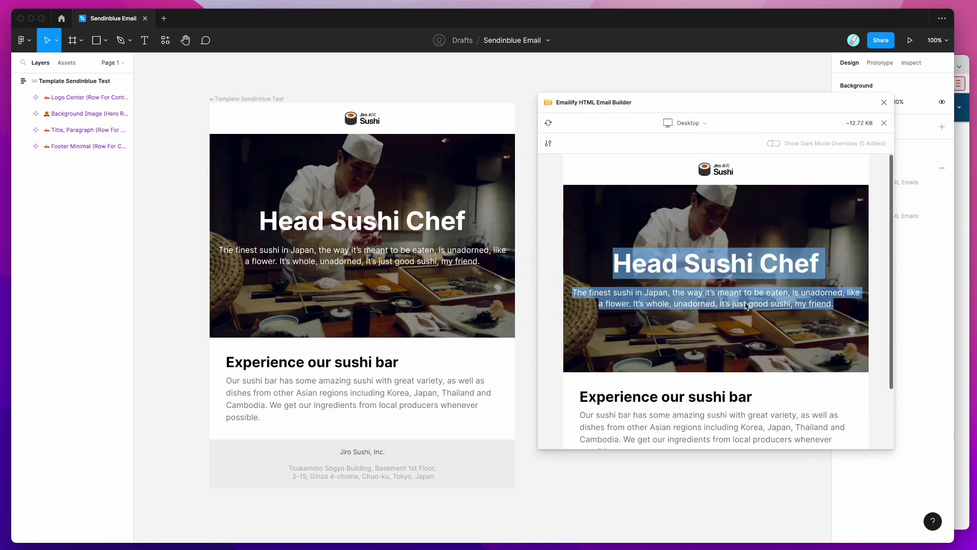
{"action": "left_click", "coordinate": [704, 123]}
{"action": "left_click", "coordinate": [690, 219]}
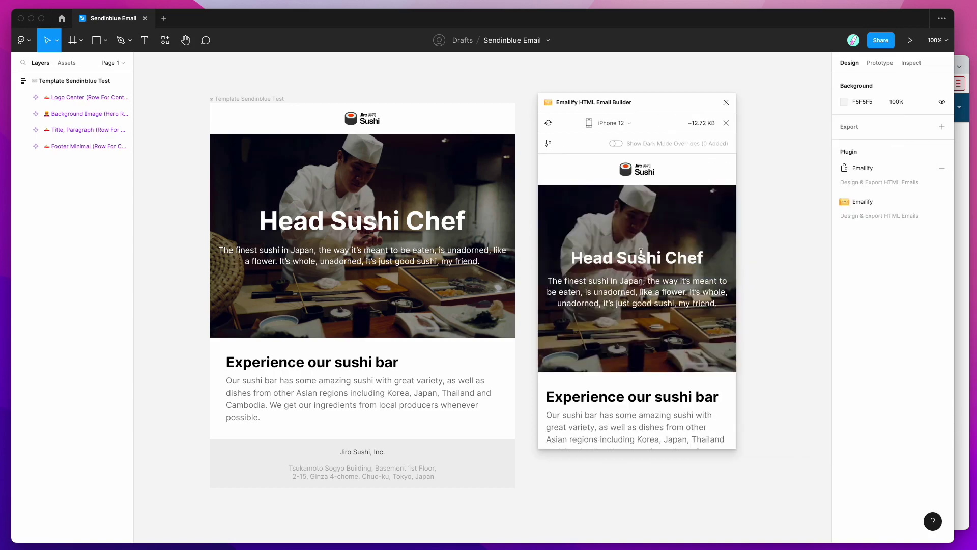
{"action": "double_click", "coordinate": [422, 224]}
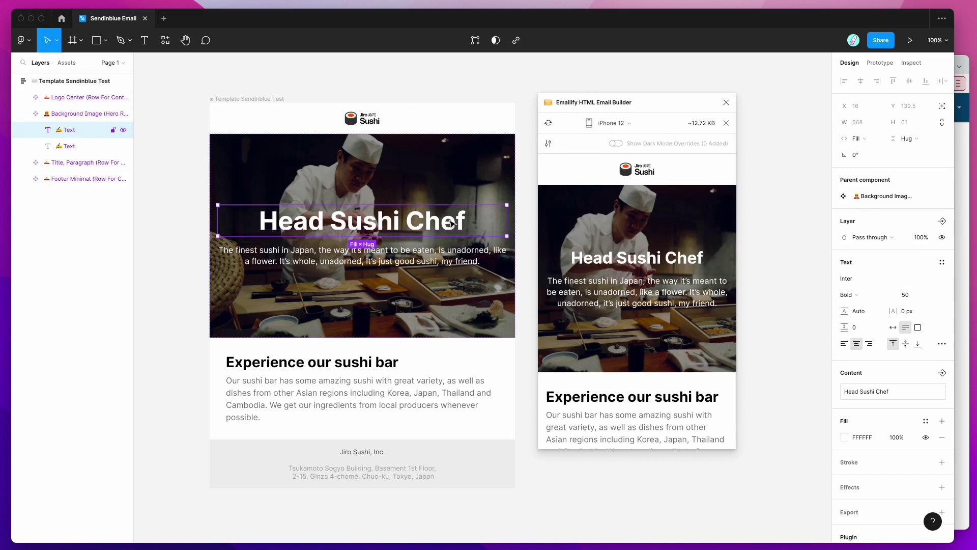
Step: Review the heading's mobile overrides (font size 32, line height 37), close the preview, open HTML export
{"action": "left_click", "coordinate": [548, 144]}
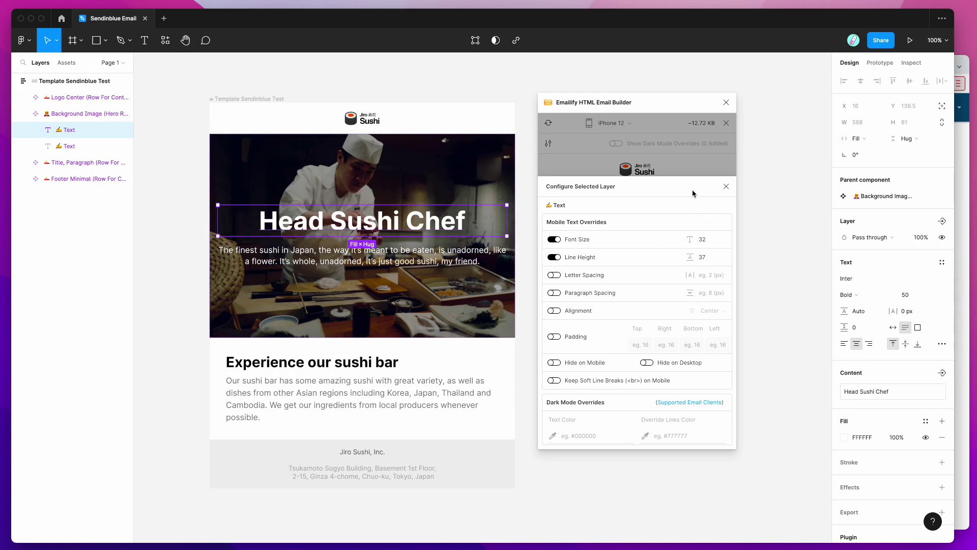
{"action": "left_click", "coordinate": [726, 187]}
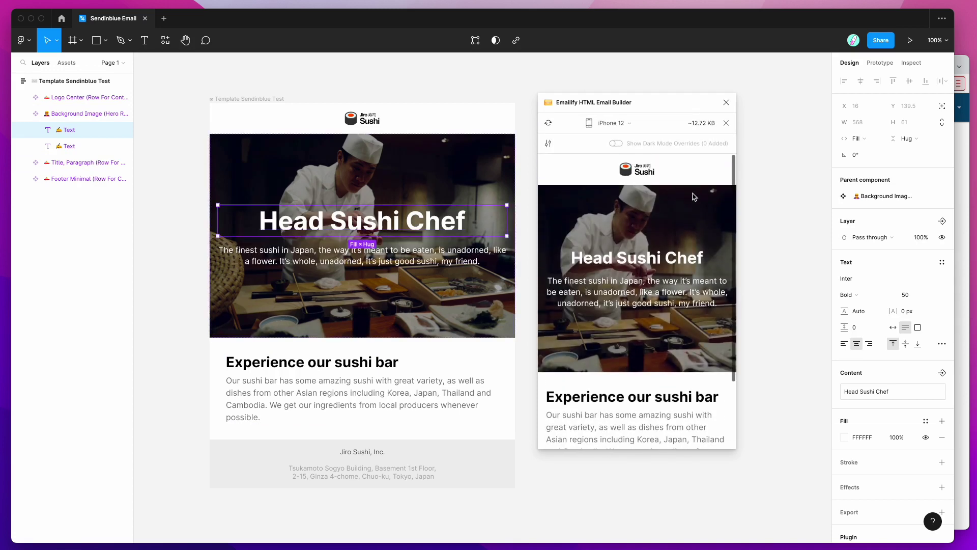
{"action": "left_click", "coordinate": [727, 124]}
{"action": "left_click_drag", "start_coordinate": [693, 104], "coordinate": [684, 94]}
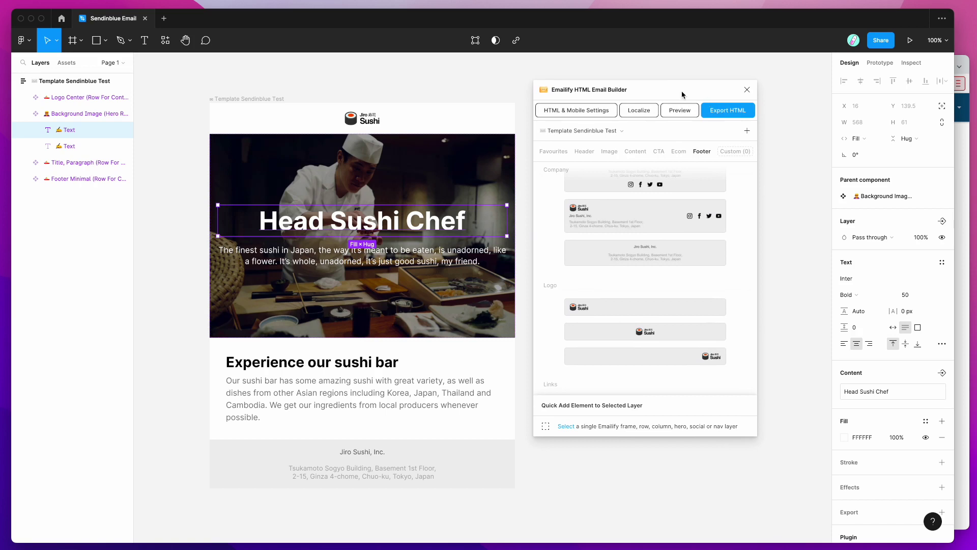
{"action": "left_click", "coordinate": [723, 113]}
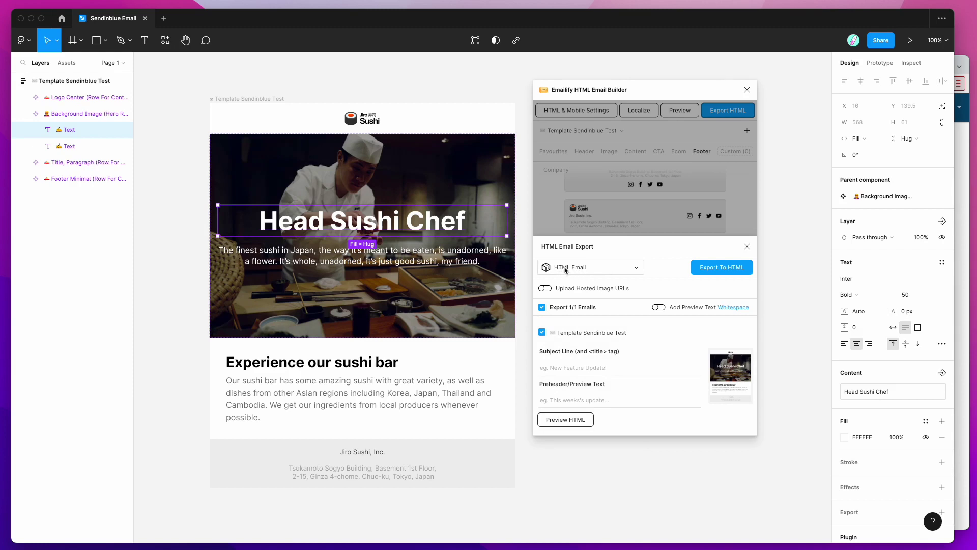
Step: Set Sendinblue as the Emailify export destination and switch to the browser
{"action": "left_click", "coordinate": [597, 270]}
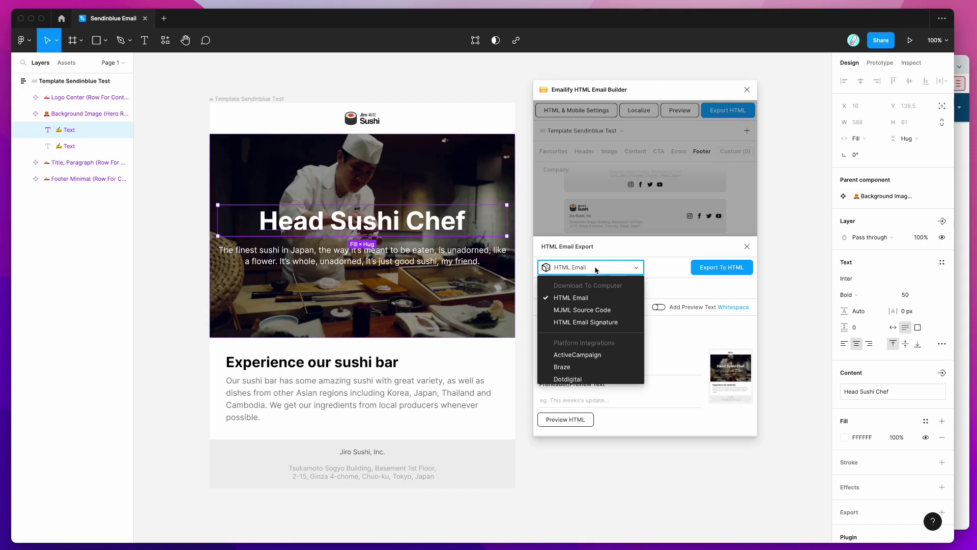
{"action": "scroll", "coordinate": [599, 341], "scroll_direction": "down", "scroll_amount": 5}
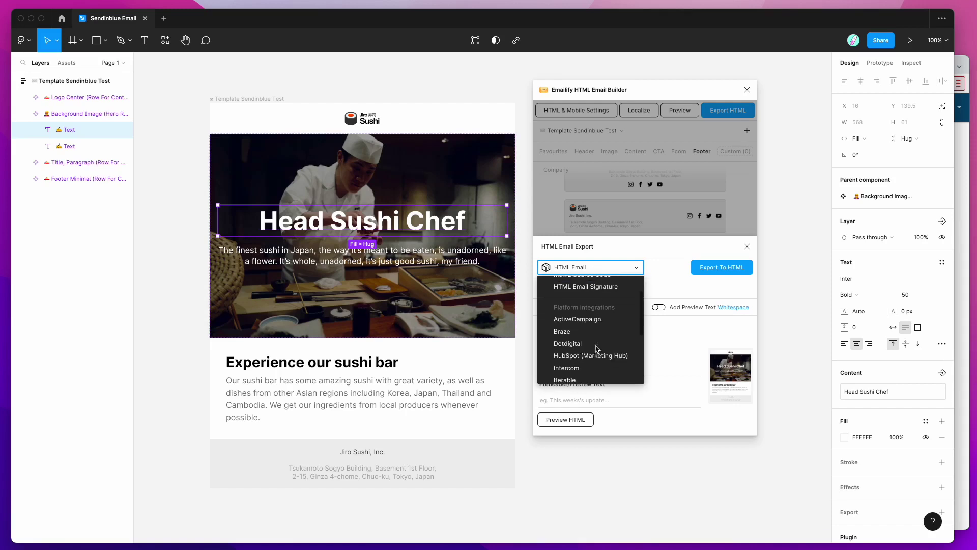
{"action": "scroll", "coordinate": [597, 349], "scroll_direction": "down", "scroll_amount": 3}
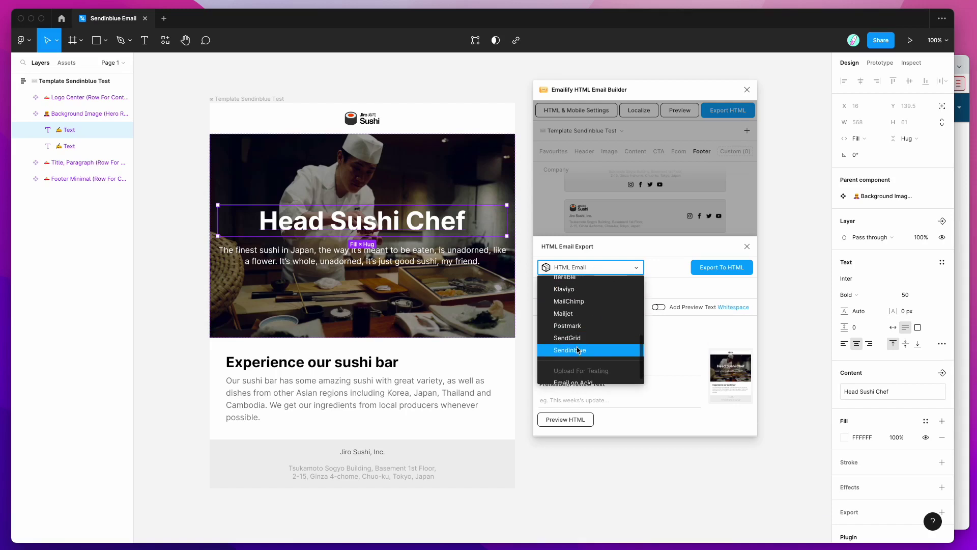
{"action": "left_click", "coordinate": [566, 351]}
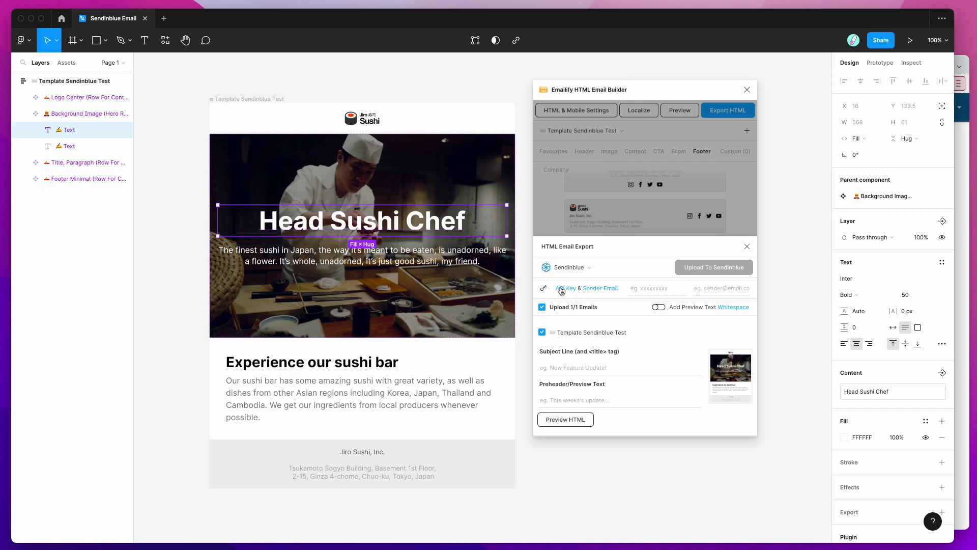
{"action": "left_click", "coordinate": [965, 277]}
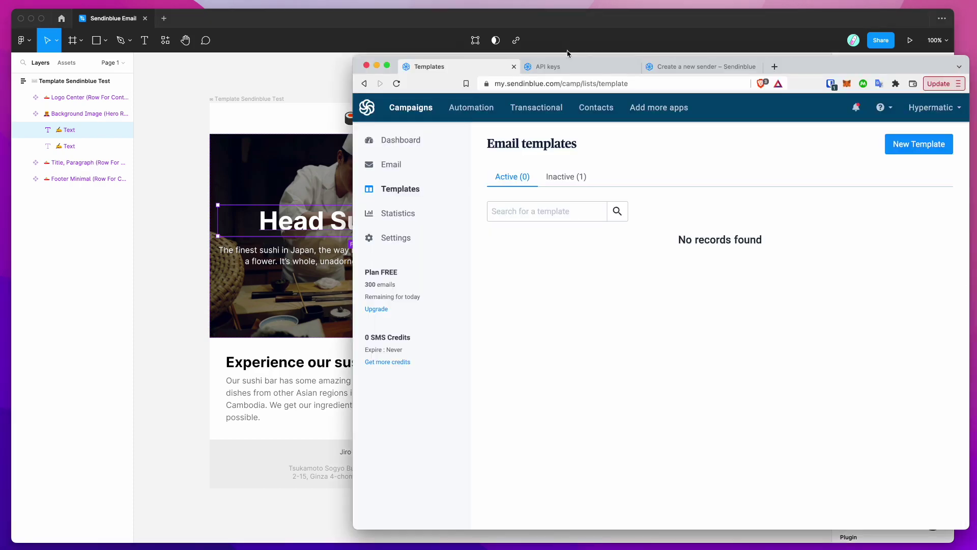
Step: Go to Sendinblue's SMTP & API keys page, starting and cancelling a new key
{"action": "left_click", "coordinate": [570, 67]}
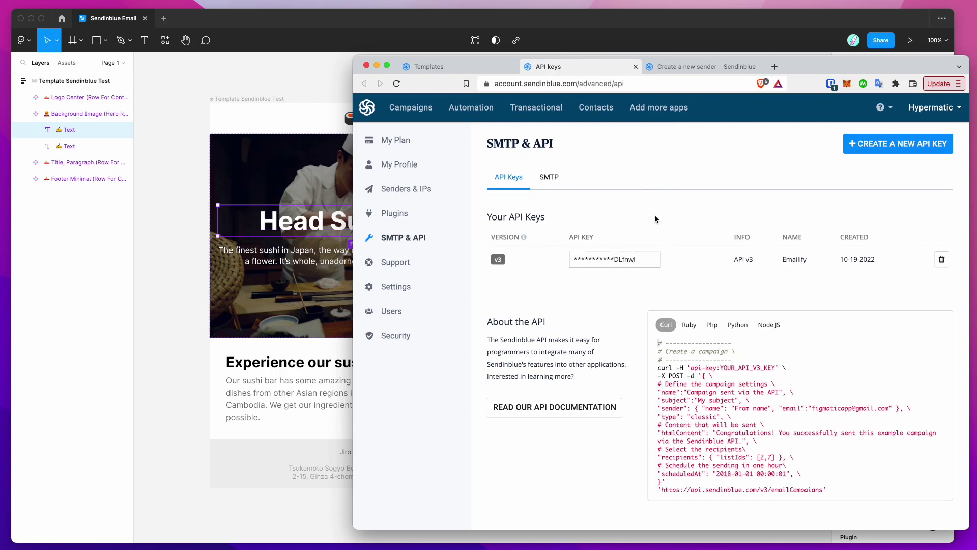
{"action": "left_click", "coordinate": [871, 147]}
{"action": "left_click", "coordinate": [582, 168]}
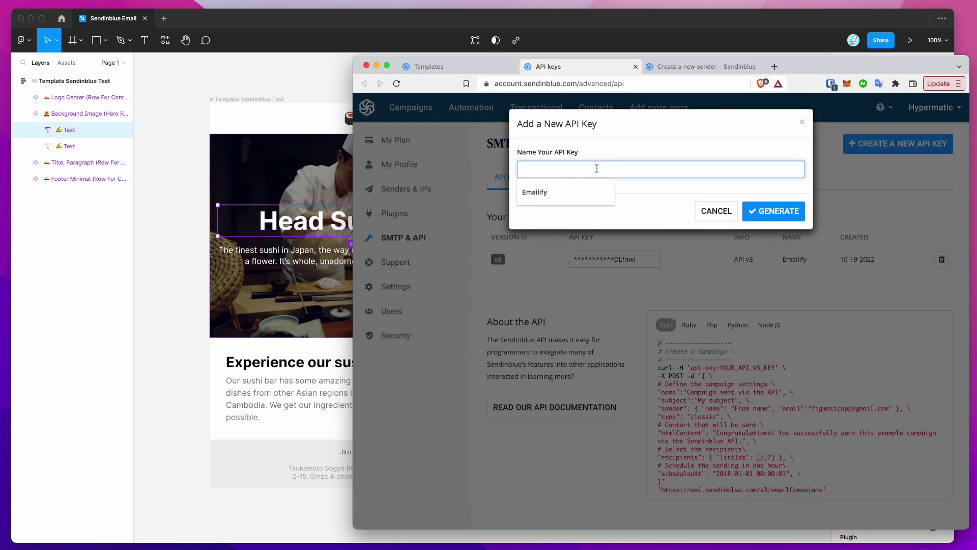
{"action": "left_click", "coordinate": [609, 158]}
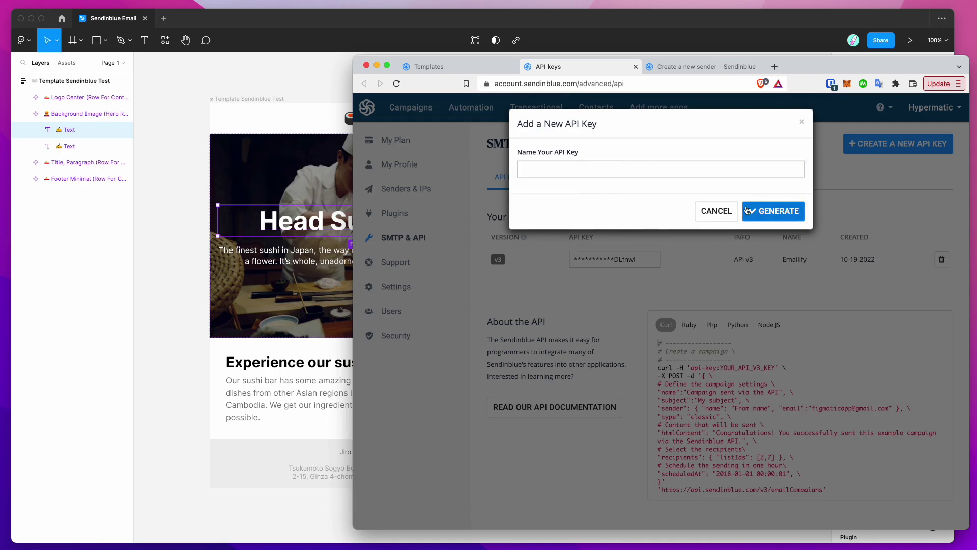
{"action": "left_click", "coordinate": [802, 123]}
{"action": "left_click", "coordinate": [631, 258]}
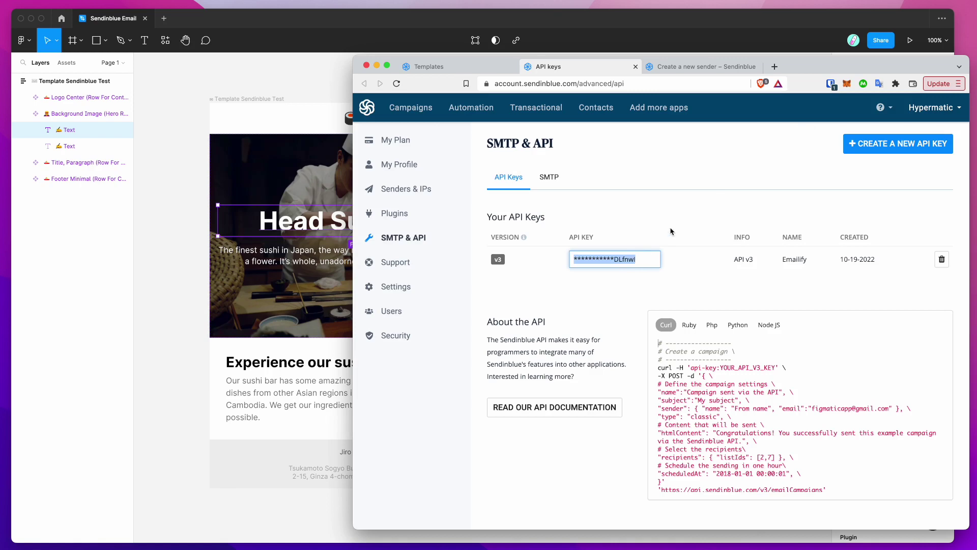
Step: Generate and copy a new API key named 'Emailify', then focus Figma's API Key field
{"action": "left_click", "coordinate": [865, 144]}
{"action": "left_click", "coordinate": [609, 170]}
{"action": "type", "text": "Emailify"}
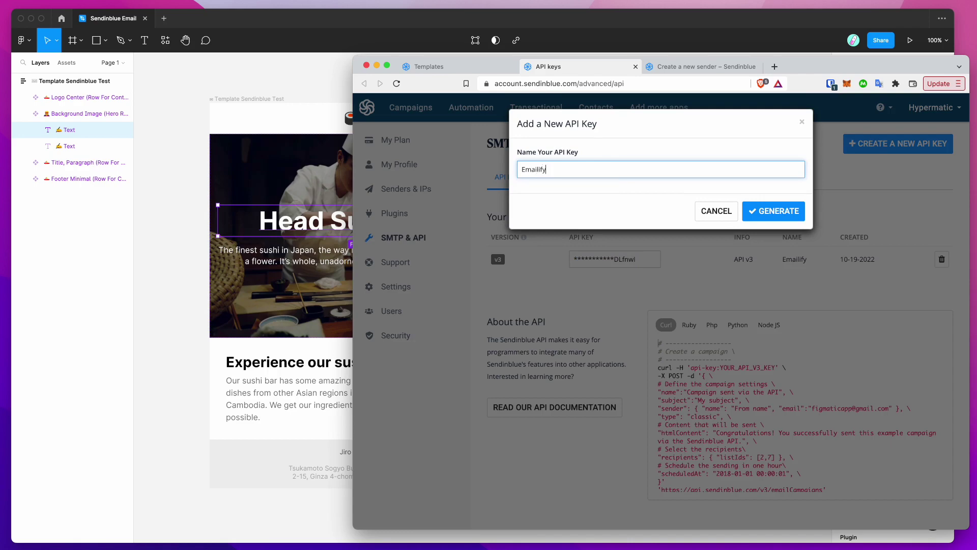
{"action": "left_click", "coordinate": [767, 211]}
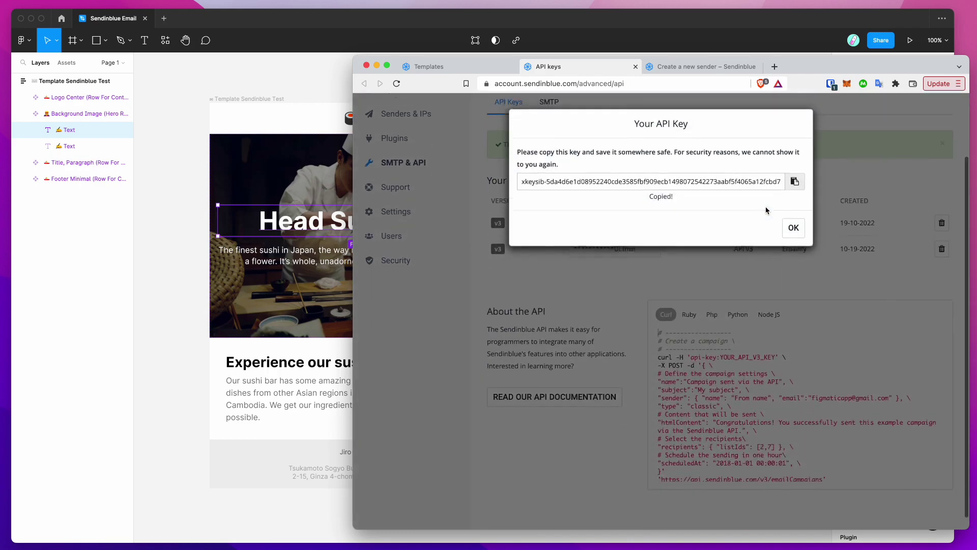
{"action": "left_click", "coordinate": [794, 182]}
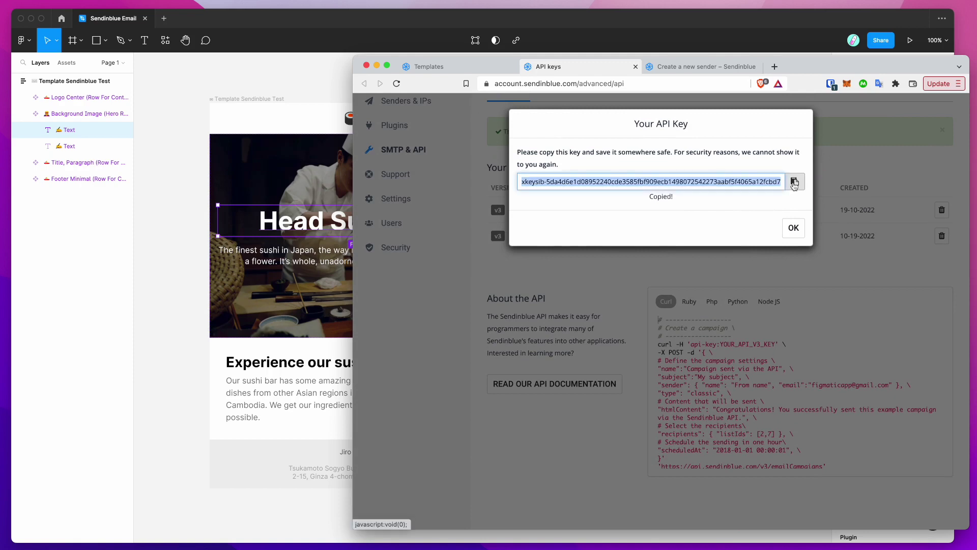
{"action": "left_click", "coordinate": [498, 46]}
{"action": "left_click", "coordinate": [646, 283]}
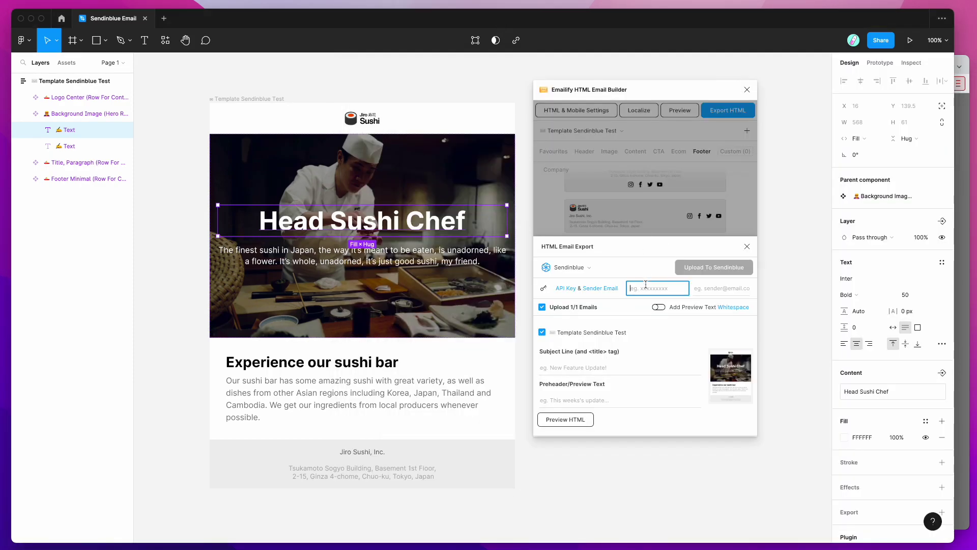
Step: Paste the Sendinblue API key into Emailify's API Key field and return to the browser
{"action": "key", "text": "super+v"}
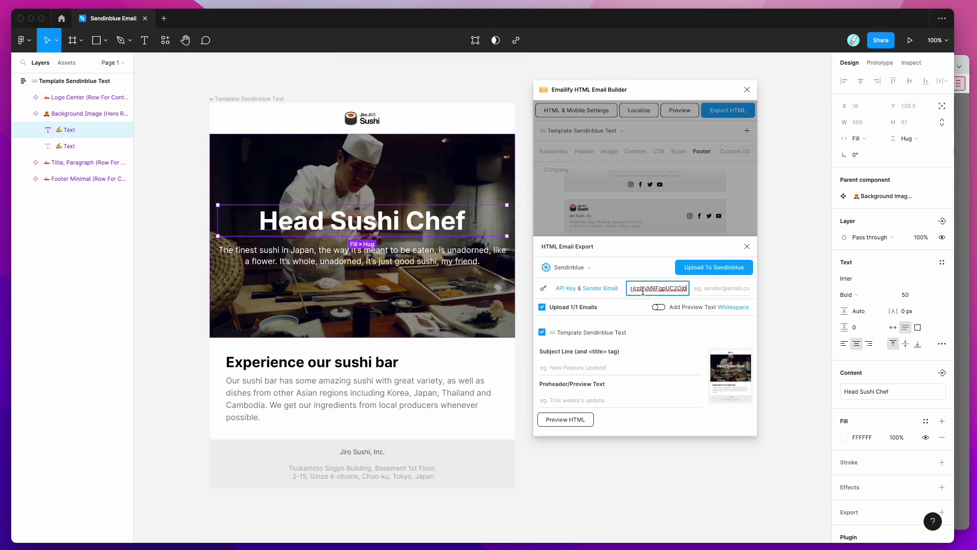
{"action": "left_click", "coordinate": [706, 288]}
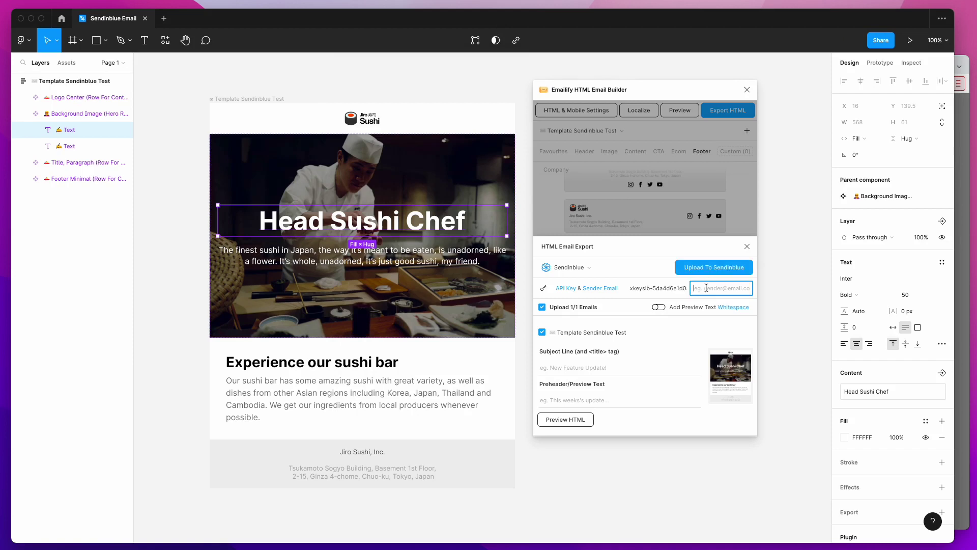
{"action": "left_click", "coordinate": [963, 271]}
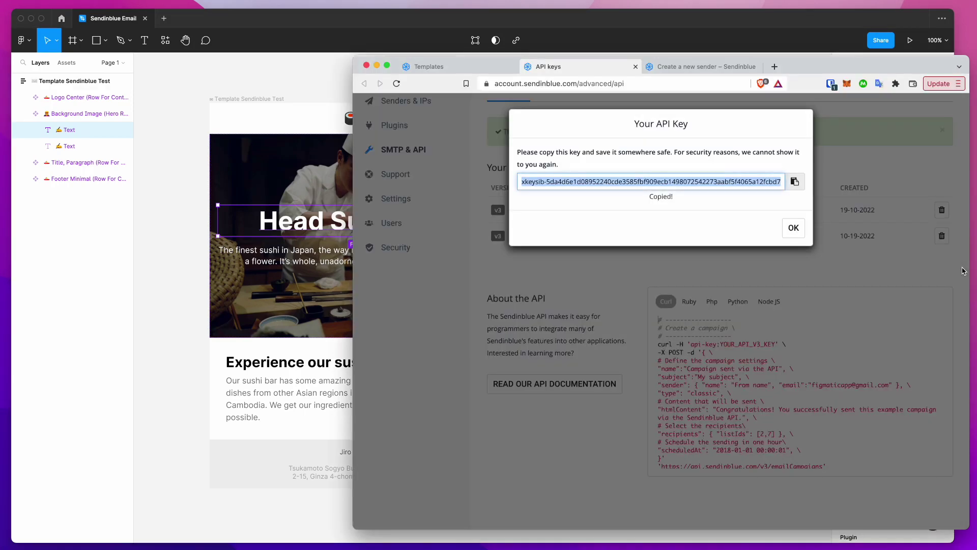
Step: Close the new API key dialog, skim the 'Create a new sender' steps, and return to API keys
{"action": "left_click", "coordinate": [792, 227]}
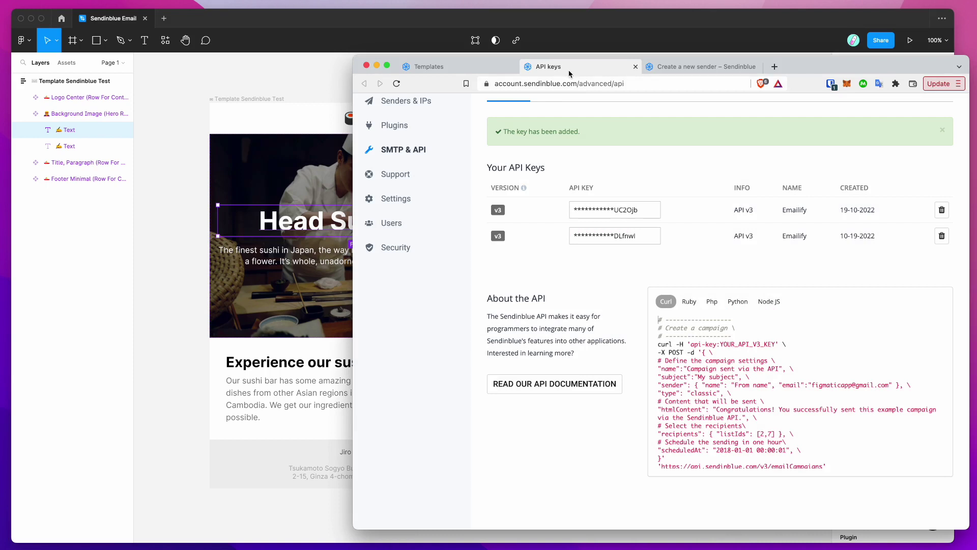
{"action": "left_click", "coordinate": [694, 70]}
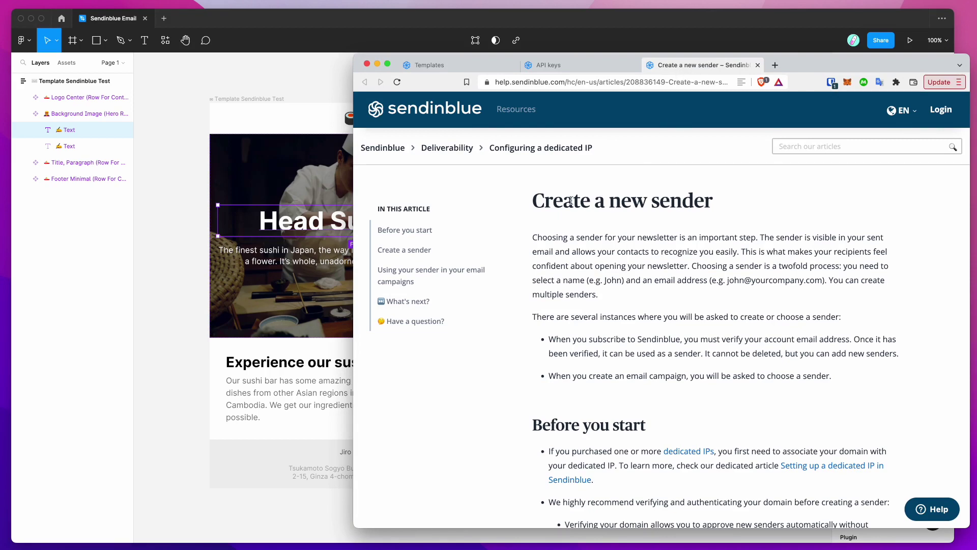
{"action": "scroll", "coordinate": [569, 203], "scroll_direction": "down", "scroll_amount": 5}
{"action": "scroll", "coordinate": [569, 204], "scroll_direction": "down", "scroll_amount": 5}
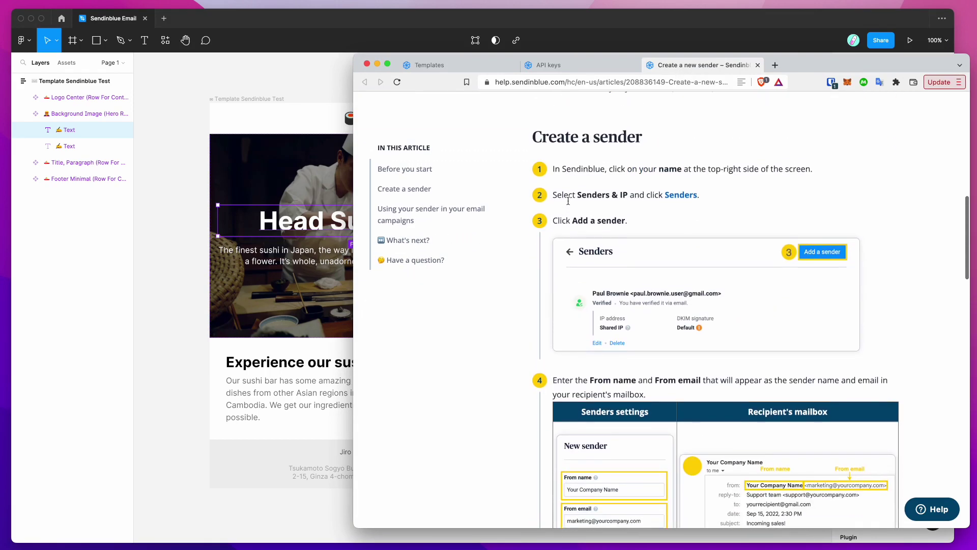
{"action": "scroll", "coordinate": [570, 172], "scroll_direction": "down", "scroll_amount": 2}
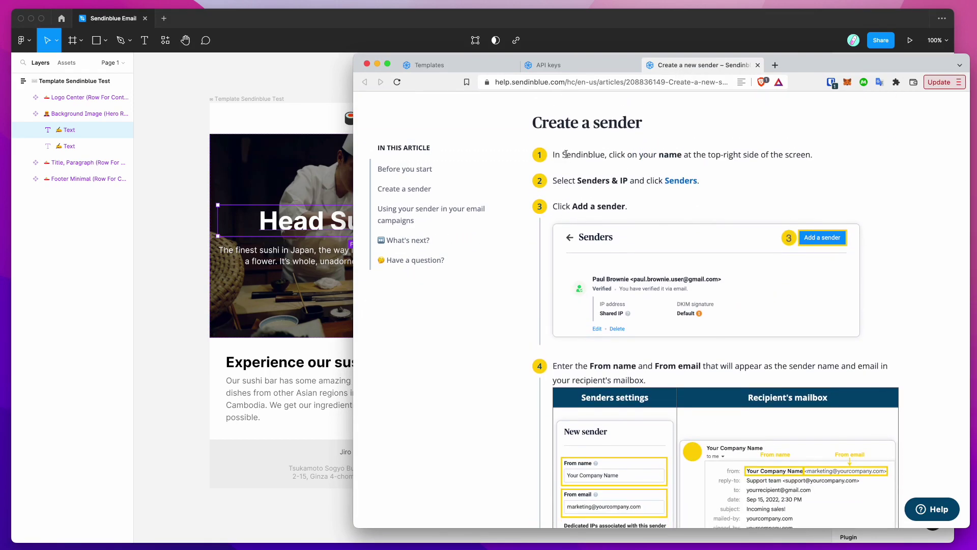
{"action": "left_click", "coordinate": [560, 65]}
{"action": "scroll", "coordinate": [397, 196], "scroll_direction": "up", "scroll_amount": 3}
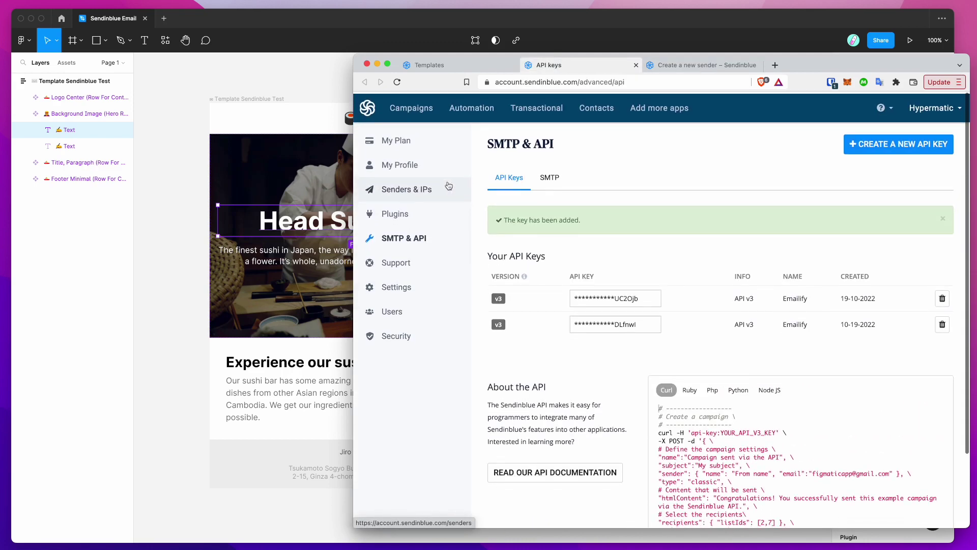
Step: Open Senders & IPs and copy the single verified sender's e-mail address
{"action": "left_click", "coordinate": [398, 188]}
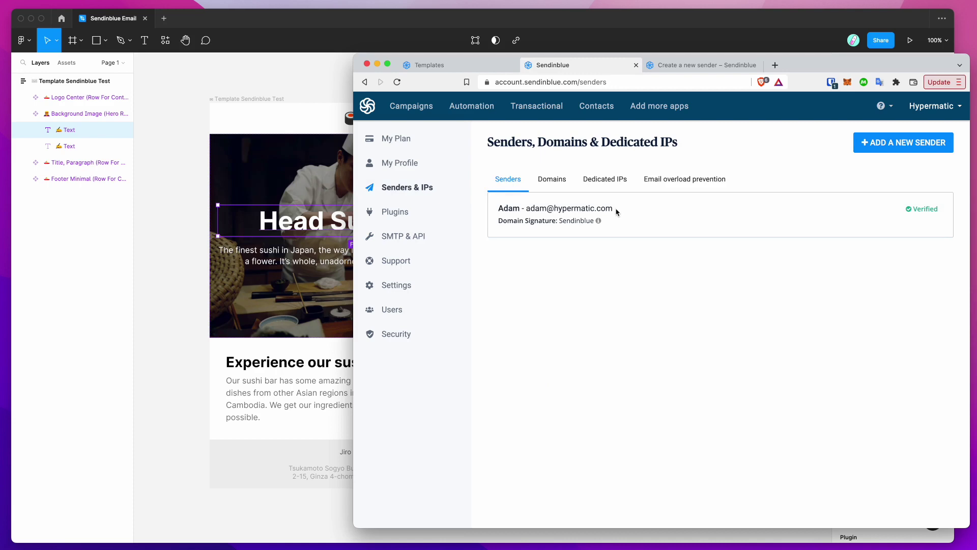
{"action": "left_click_drag", "start_coordinate": [617, 212], "coordinate": [532, 208]}
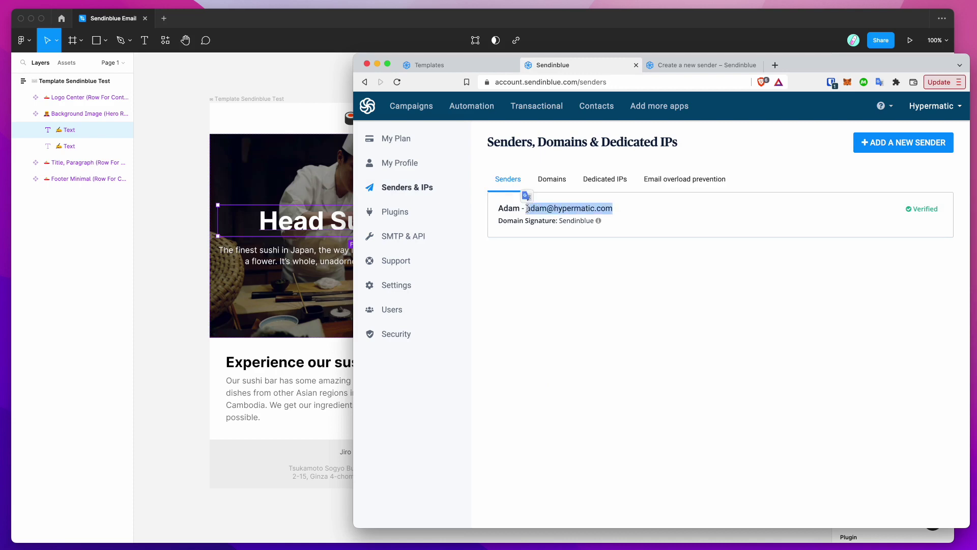
{"action": "left_click", "coordinate": [528, 204]}
{"action": "left_click_drag", "start_coordinate": [528, 209], "coordinate": [665, 212]}
{"action": "left_click", "coordinate": [742, 193]}
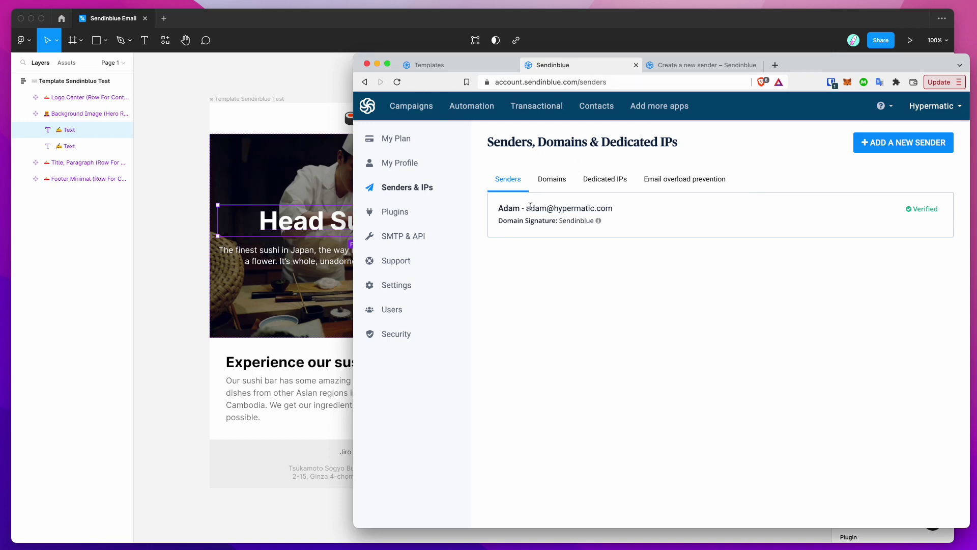
{"action": "left_click_drag", "start_coordinate": [526, 208], "coordinate": [678, 213]}
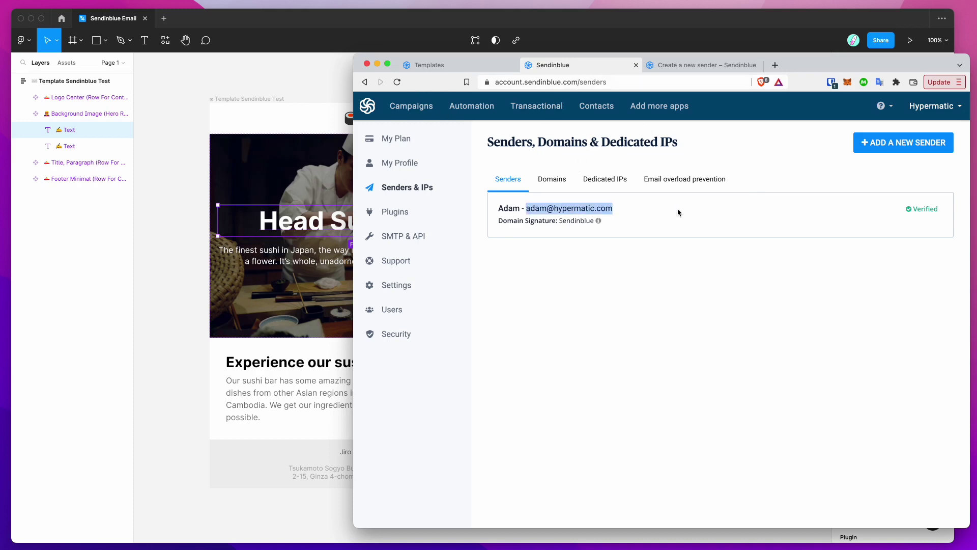
{"action": "left_click", "coordinate": [611, 206]}
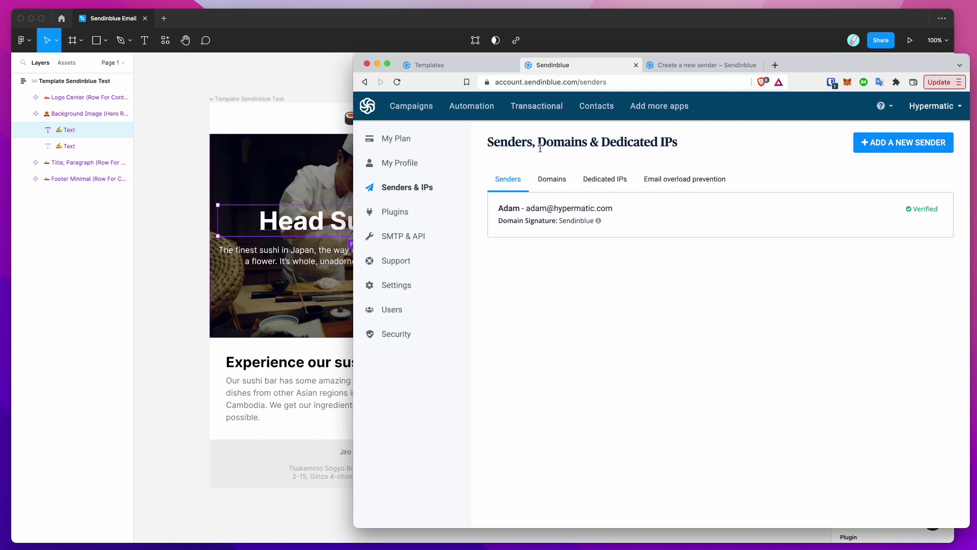
Step: Paste the copied sender e-mail address into Emailify's export settings
{"action": "left_click", "coordinate": [593, 28]}
{"action": "key", "text": "super+v"}
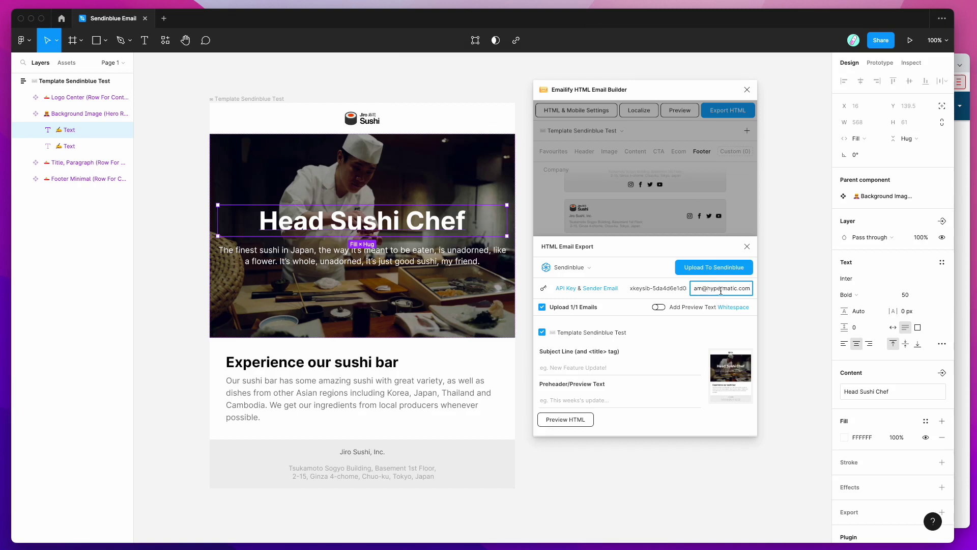
{"action": "key", "text": "shift+Tab"}
{"action": "left_click", "coordinate": [708, 285]}
Step: Enter the subject 'New Feature Update' and upload the email as a Sendinblue template
{"action": "left_click", "coordinate": [582, 366]}
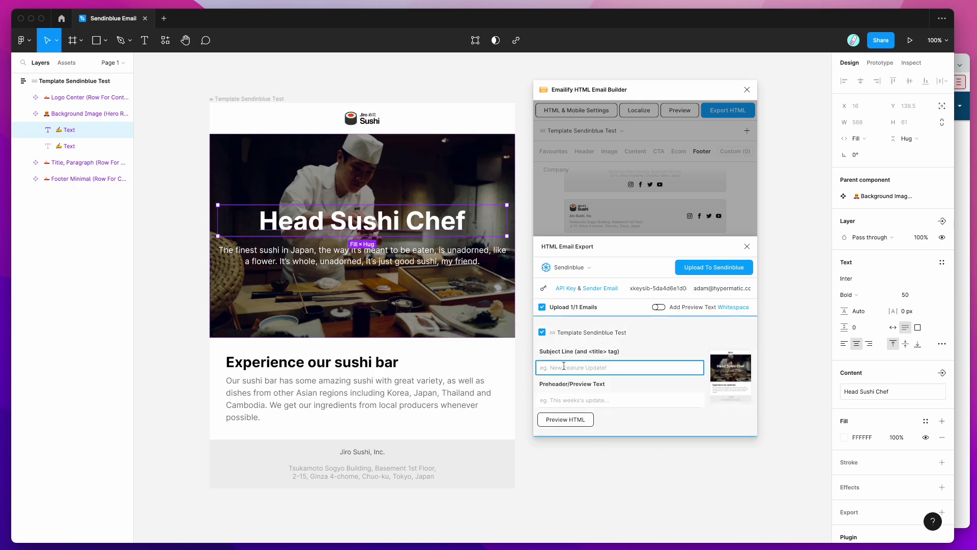
{"action": "type", "text": "Be"}
{"action": "type", "text": "re Update"}
{"action": "left_click", "coordinate": [701, 272]}
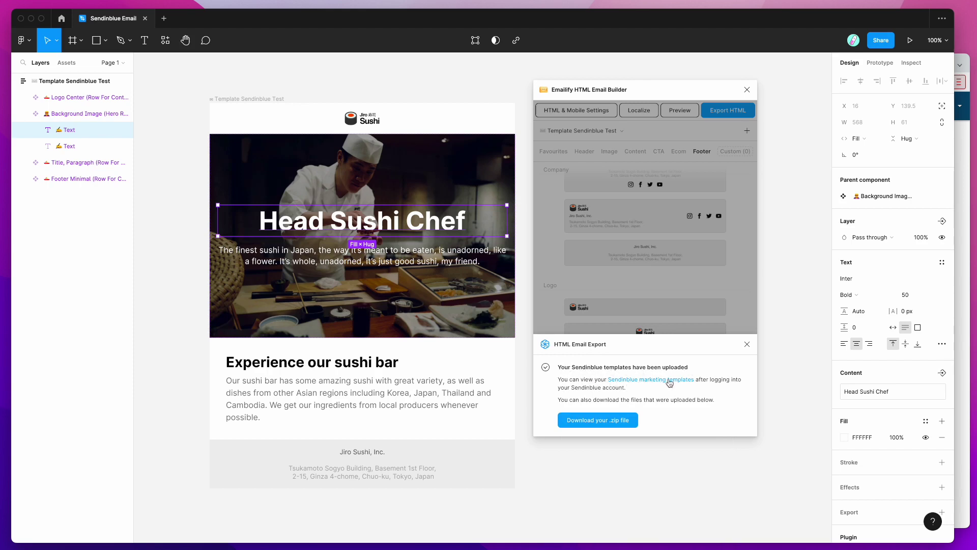
{"action": "left_click", "coordinate": [685, 383]}
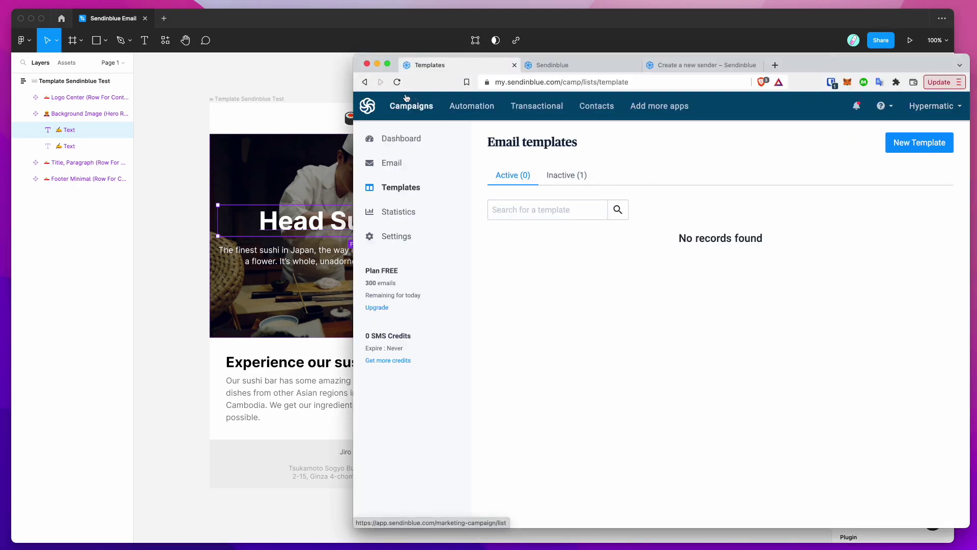
Step: Refresh the templates list, open Template Sendinblue Test, and check its From address and subject
{"action": "left_click", "coordinate": [397, 83]}
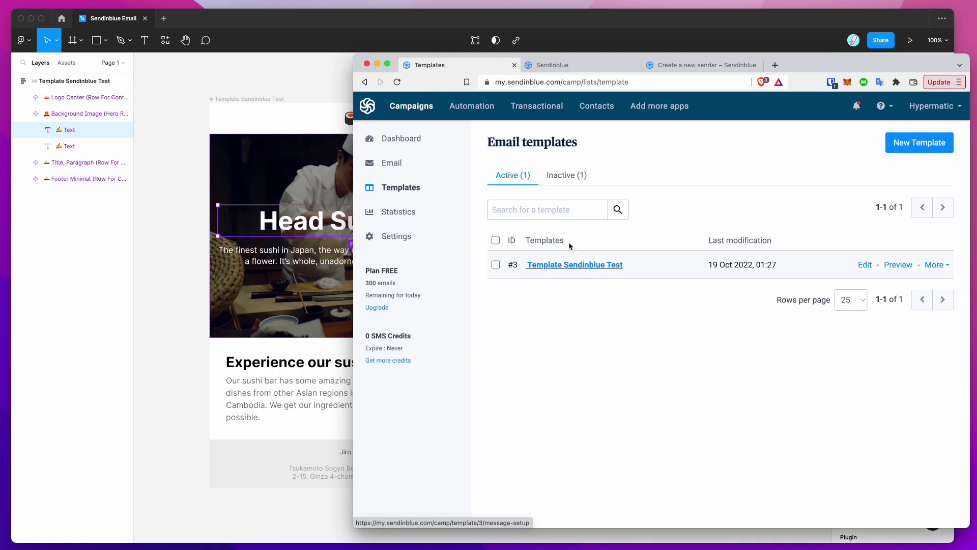
{"action": "left_click", "coordinate": [568, 266]}
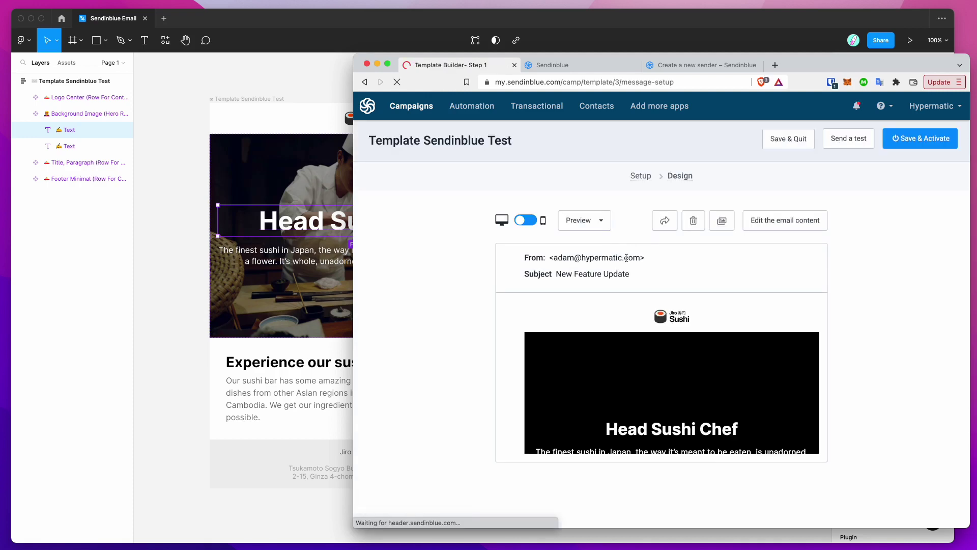
{"action": "left_click_drag", "start_coordinate": [554, 257], "coordinate": [646, 260]}
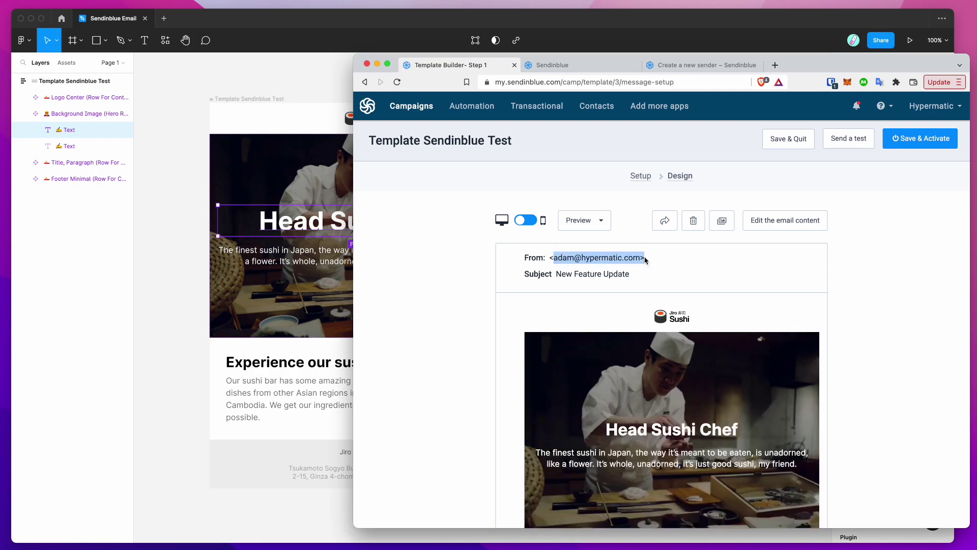
{"action": "left_click", "coordinate": [647, 261]}
{"action": "scroll", "coordinate": [652, 257], "scroll_direction": "down", "scroll_amount": 1}
{"action": "left_click_drag", "start_coordinate": [555, 248], "coordinate": [631, 249]}
{"action": "left_click", "coordinate": [656, 253]}
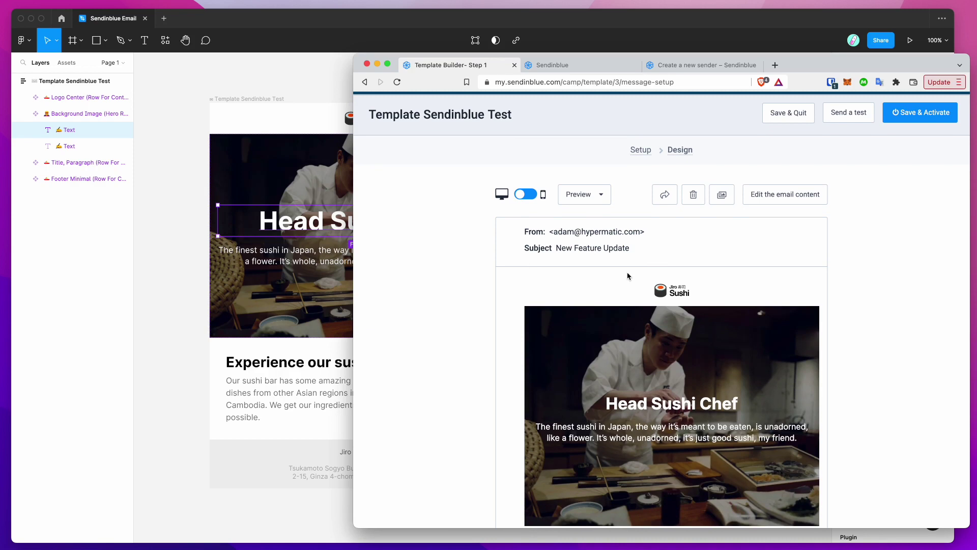
Step: Review the desktop and mobile previews of the email, then Save & Quit
{"action": "scroll", "coordinate": [627, 274], "scroll_direction": "down", "scroll_amount": 3}
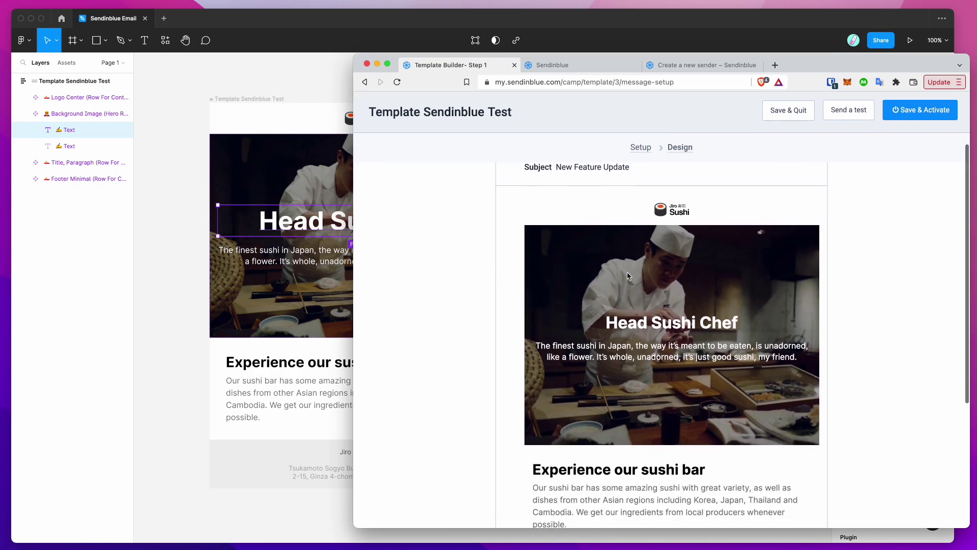
{"action": "scroll", "coordinate": [628, 275], "scroll_direction": "down", "scroll_amount": 4}
{"action": "scroll", "coordinate": [677, 275], "scroll_direction": "down", "scroll_amount": 3}
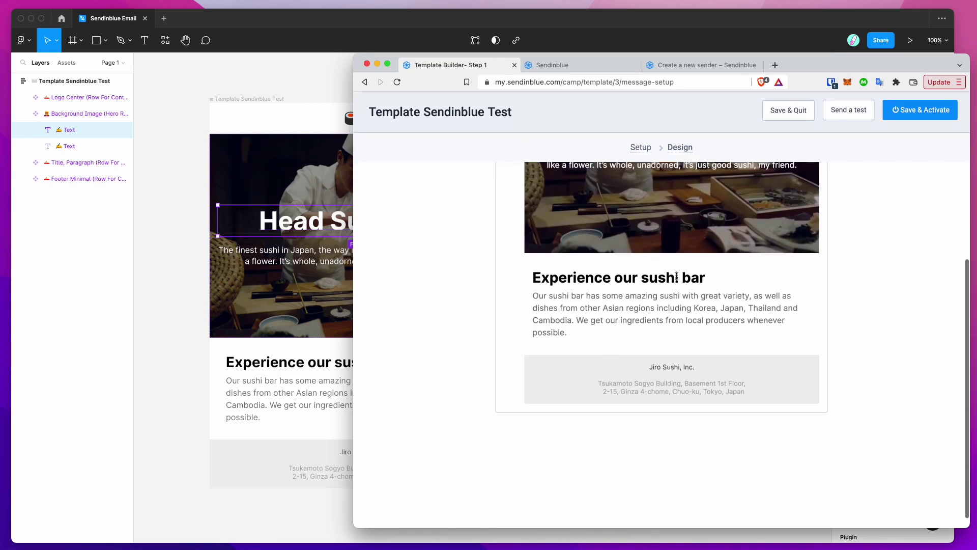
{"action": "scroll", "coordinate": [605, 168], "scroll_direction": "up", "scroll_amount": 5}
{"action": "scroll", "coordinate": [607, 168], "scroll_direction": "up", "scroll_amount": 5}
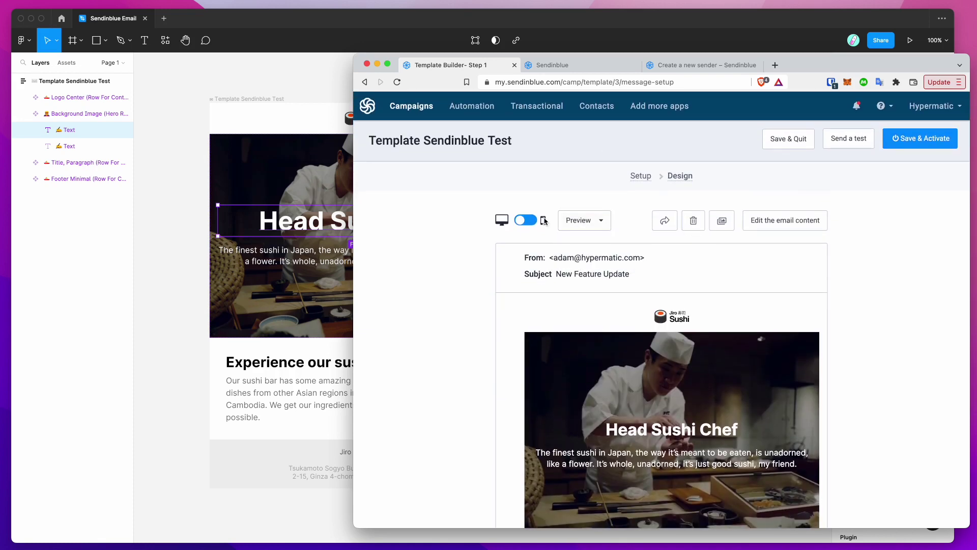
{"action": "left_click", "coordinate": [544, 223]}
{"action": "scroll", "coordinate": [673, 367], "scroll_direction": "down", "scroll_amount": 2}
{"action": "scroll", "coordinate": [673, 367], "scroll_direction": "down", "scroll_amount": 3}
{"action": "scroll", "coordinate": [673, 368], "scroll_direction": "up", "scroll_amount": 5}
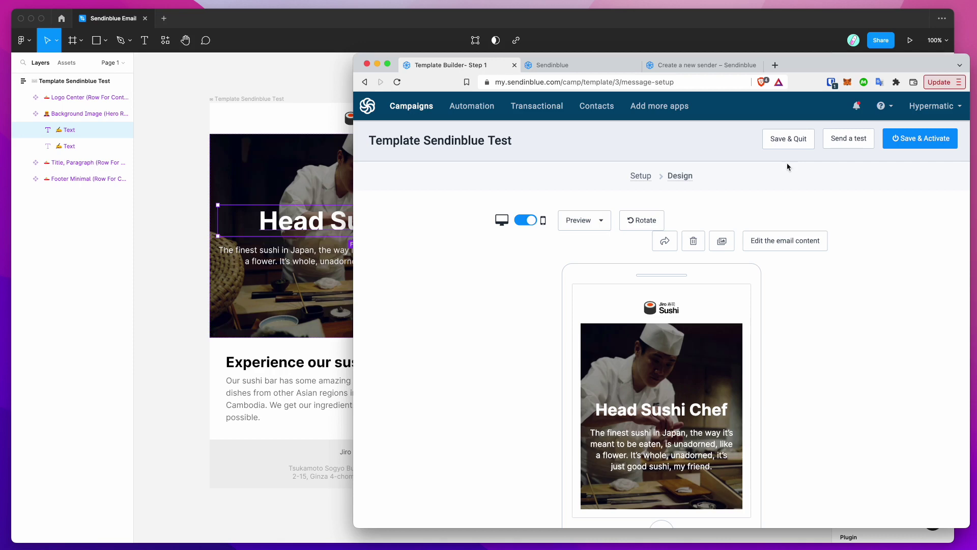
{"action": "left_click", "coordinate": [789, 145]}
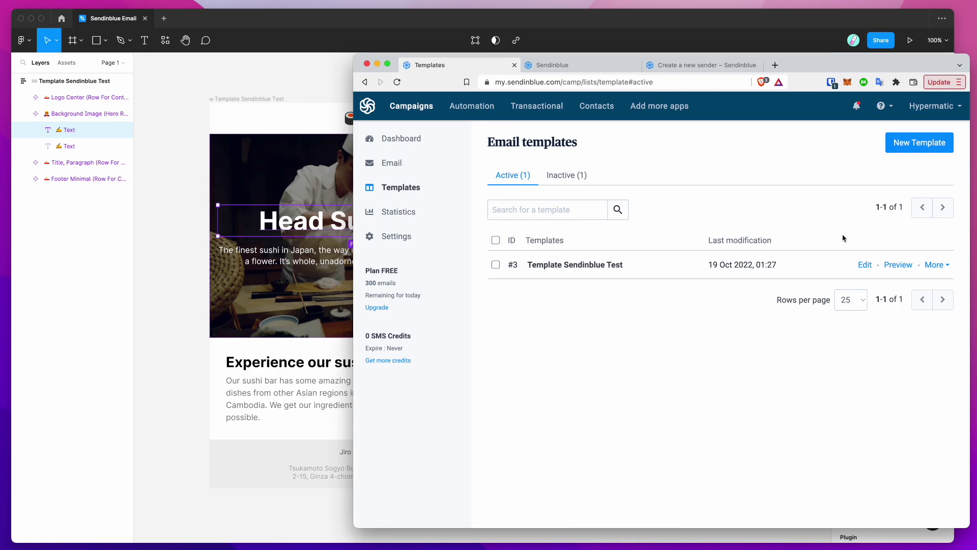
Step: Preview the template in a new tab, return to the templates list, then go back to Figma
{"action": "left_click", "coordinate": [901, 269]}
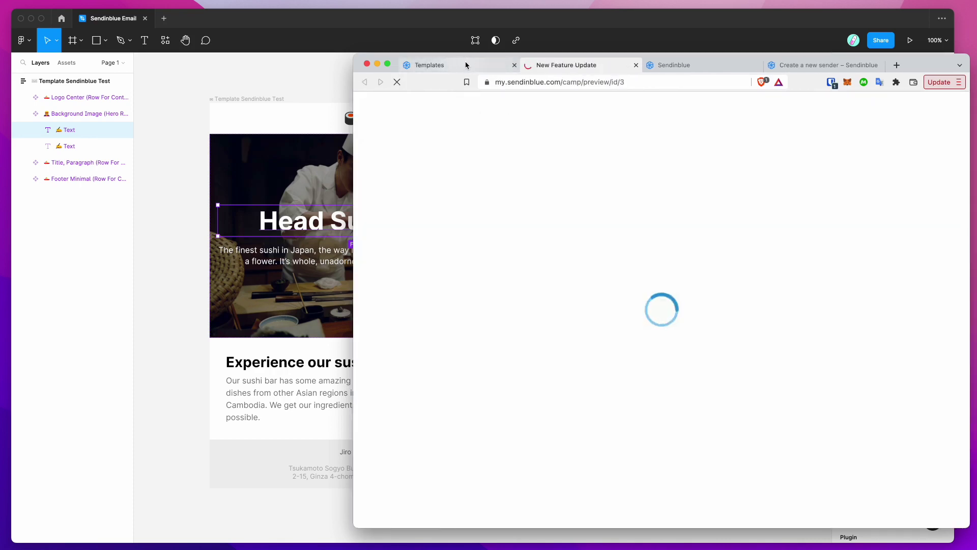
{"action": "left_click", "coordinate": [459, 65]}
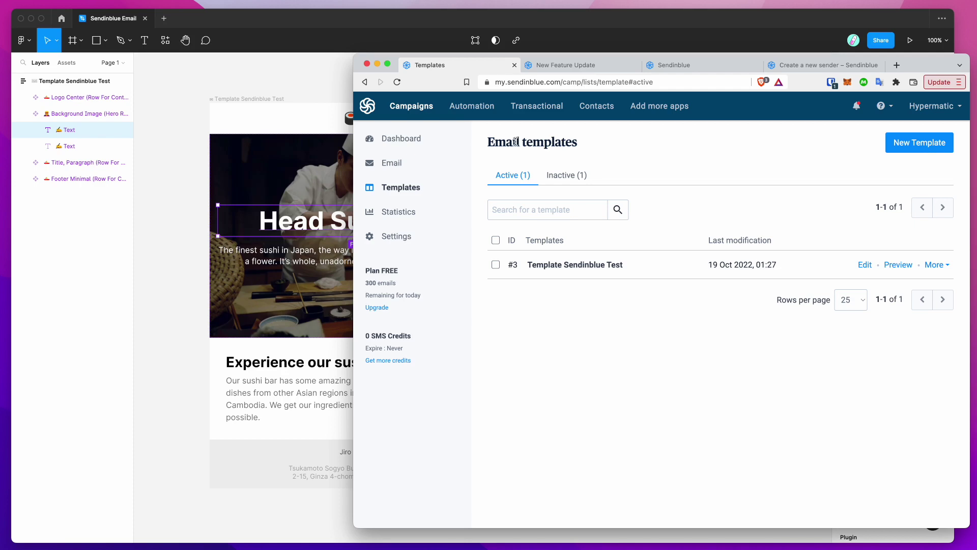
{"action": "left_click", "coordinate": [321, 131]}
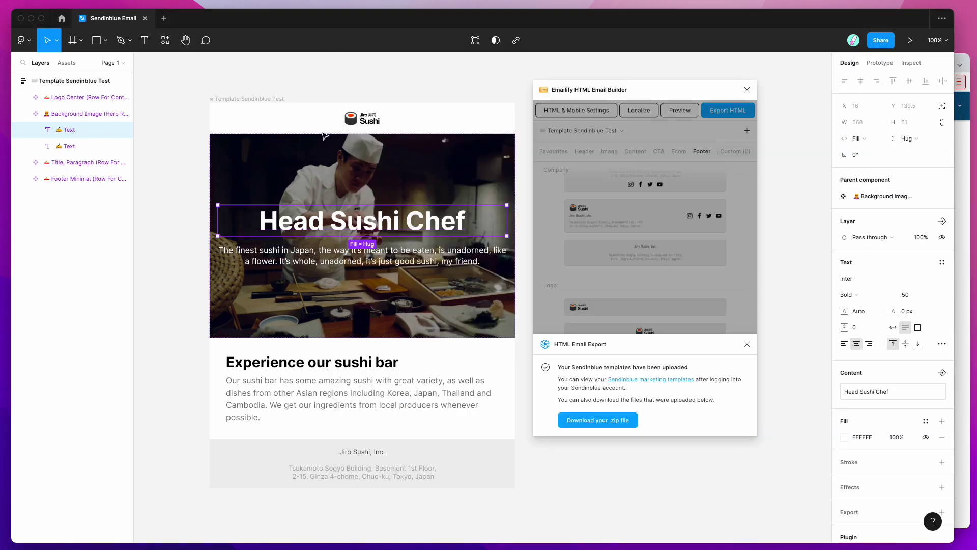